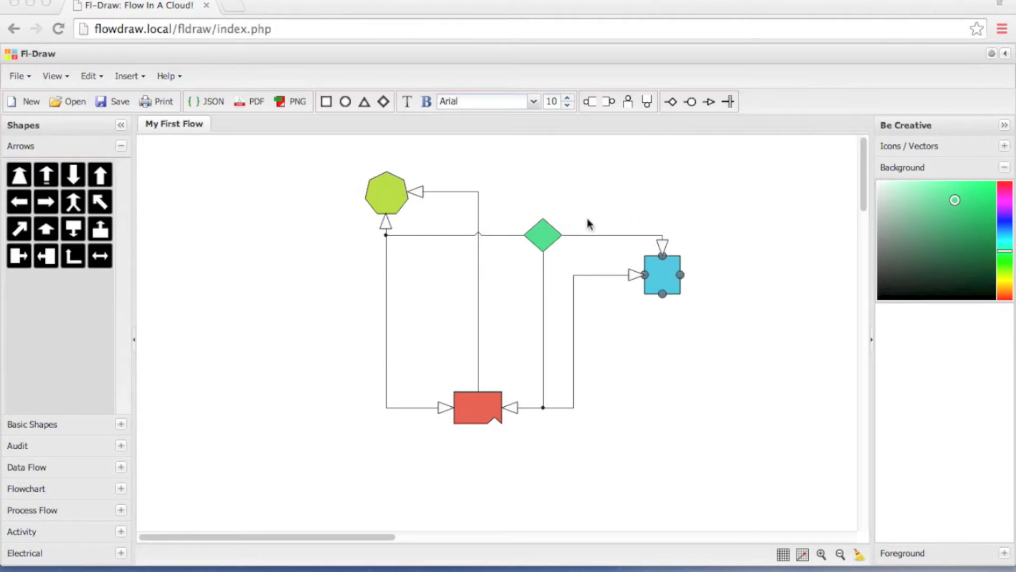
click(91, 77)
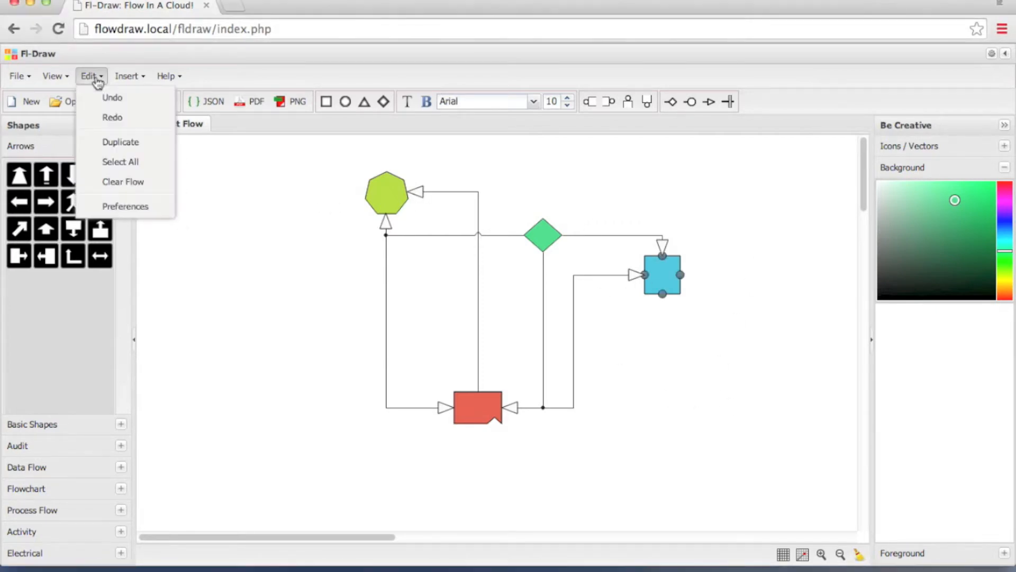
click(119, 199)
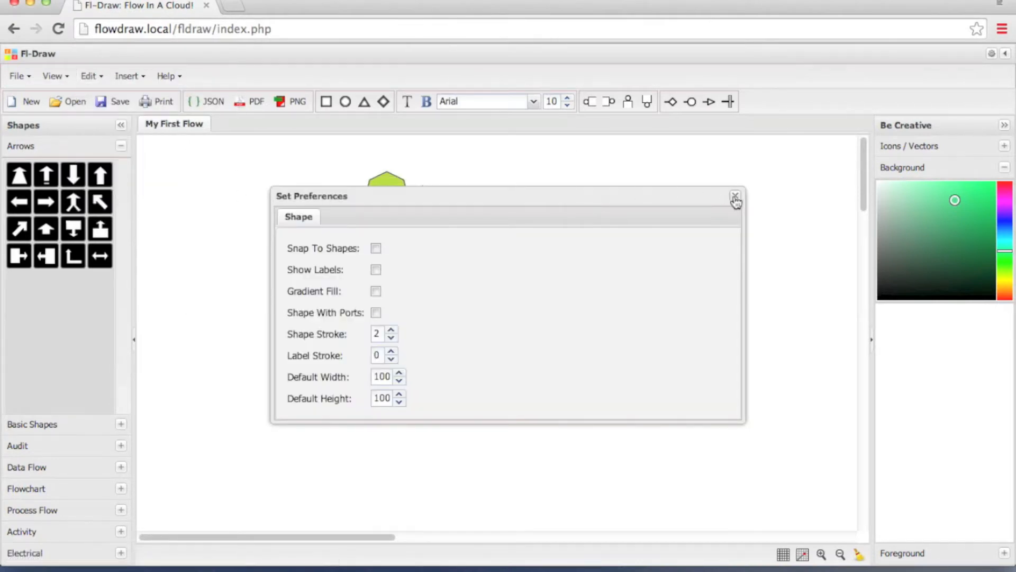
click(732, 194)
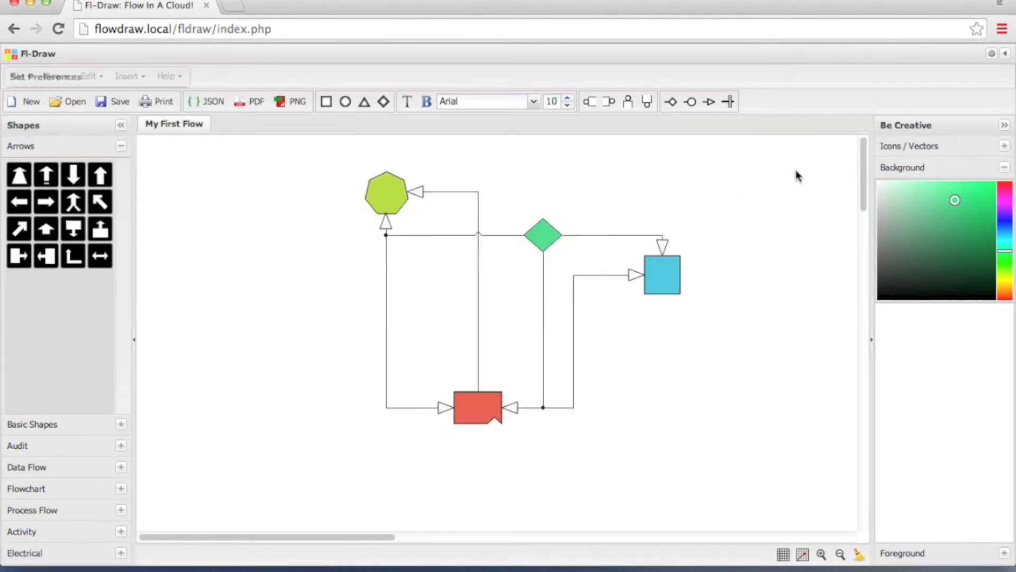
Enable Snap To Shapes in the shape preferences.
click(993, 55)
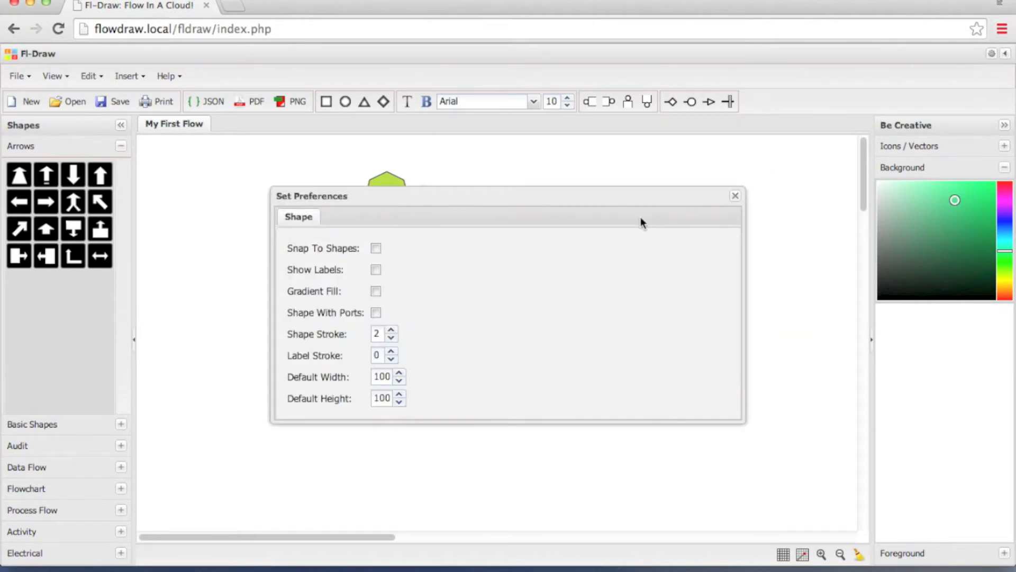
drag(618, 199, 601, 170)
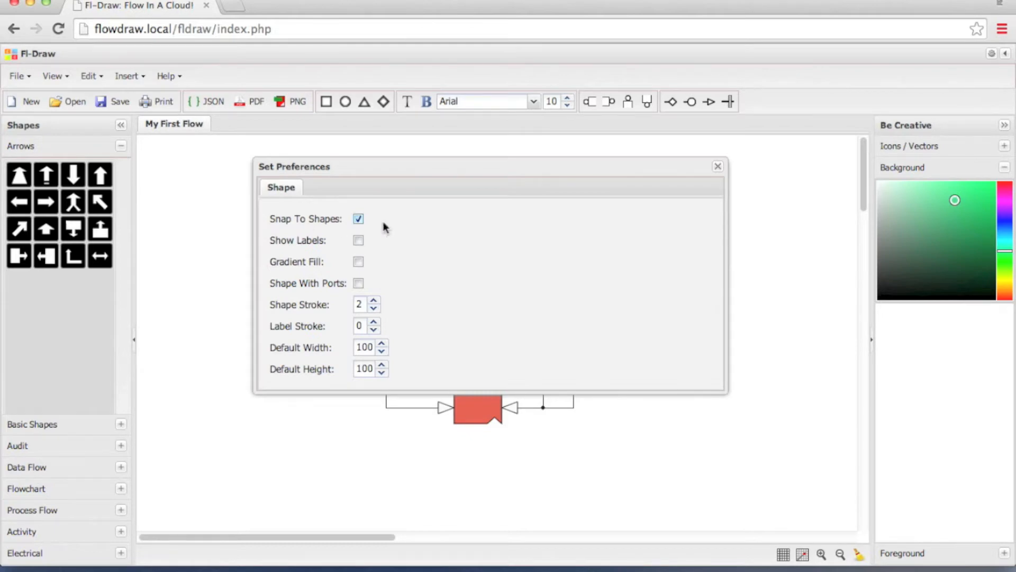
click(718, 166)
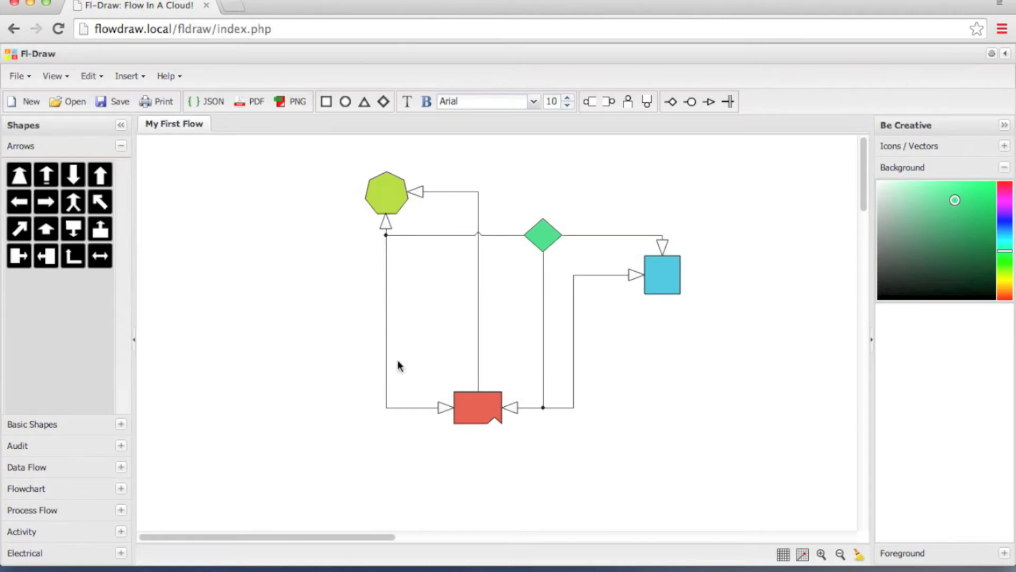
Add a concentric-circle shape from the Basic Shapes set and move it between the green heptagon and the red shape.
click(84, 424)
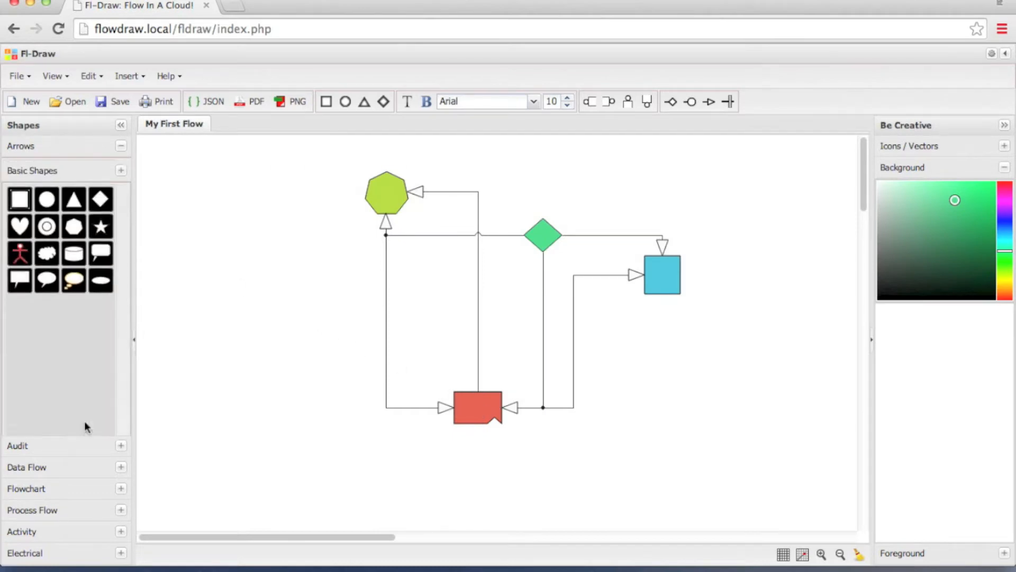
click(46, 231)
click(239, 215)
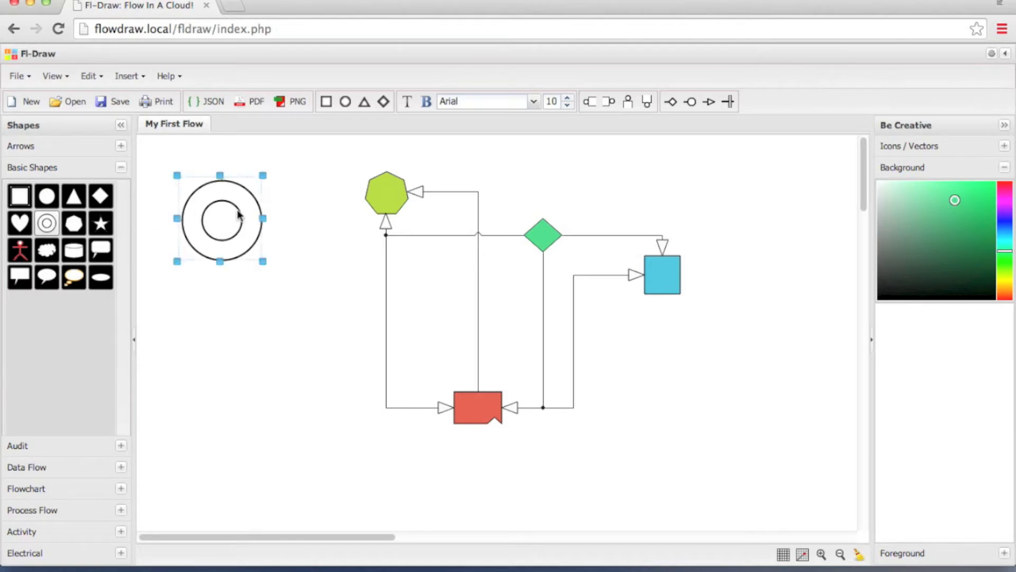
drag(238, 213, 245, 213)
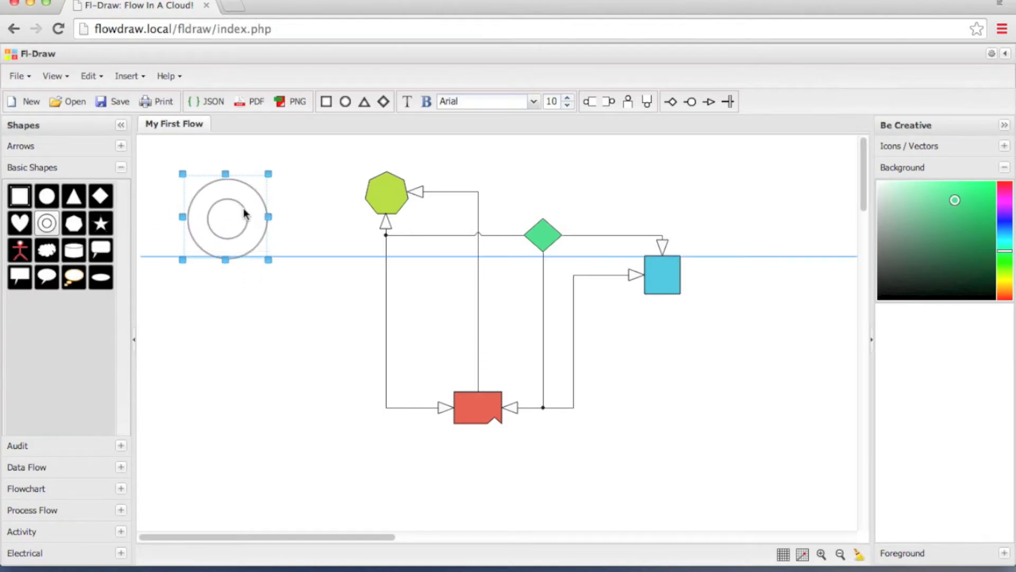
drag(244, 212, 246, 212)
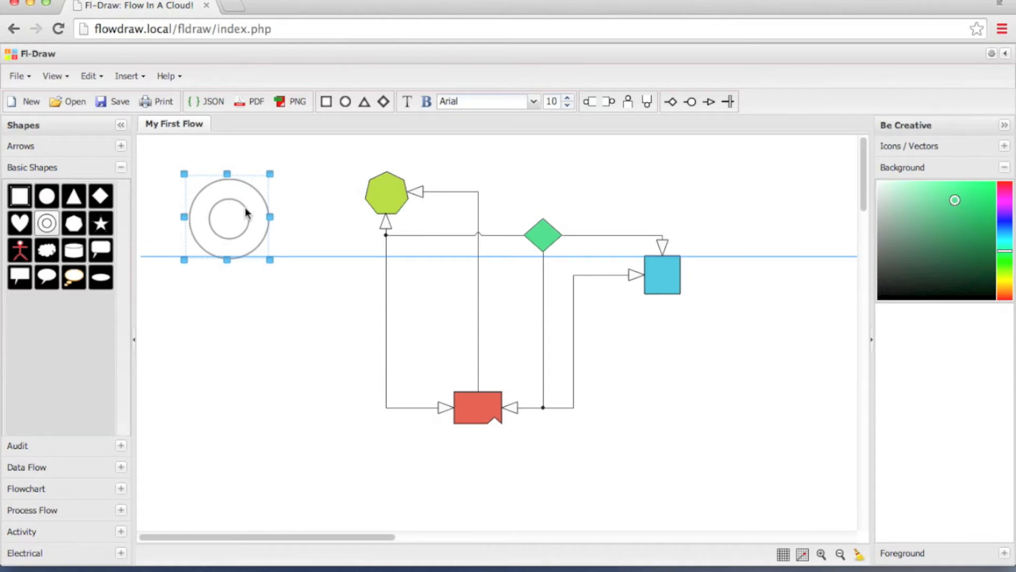
drag(245, 212, 433, 313)
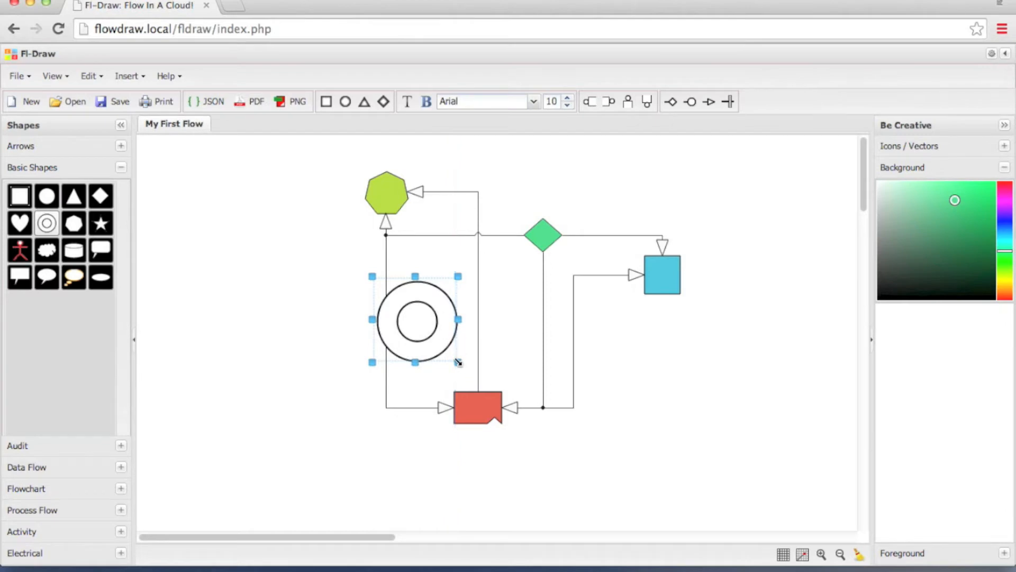
Shrink the concentric-circle shape and place it between the two vertical connectors beneath the heptagon.
drag(459, 362, 412, 317)
click(391, 295)
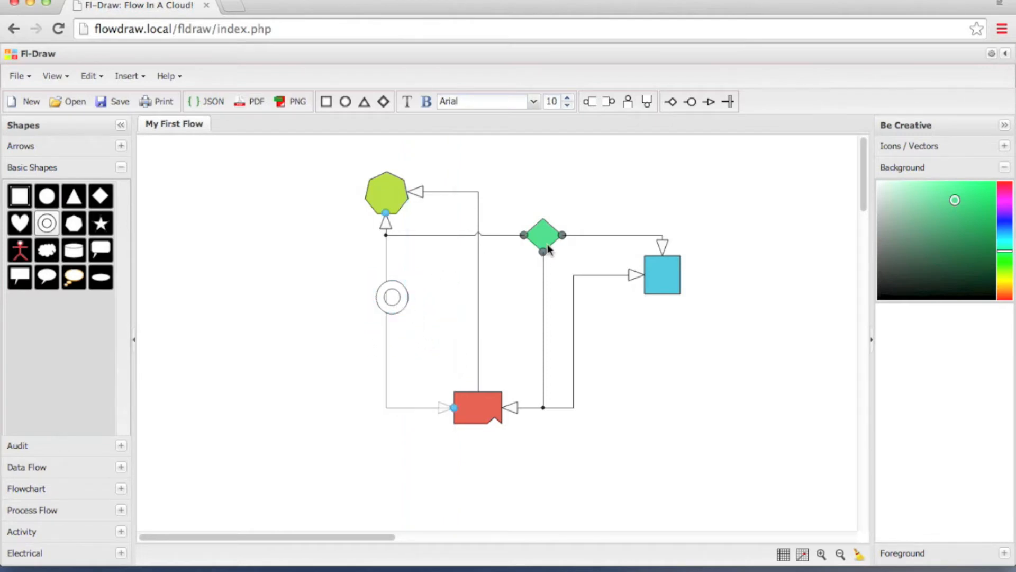
click(401, 306)
drag(401, 305, 447, 316)
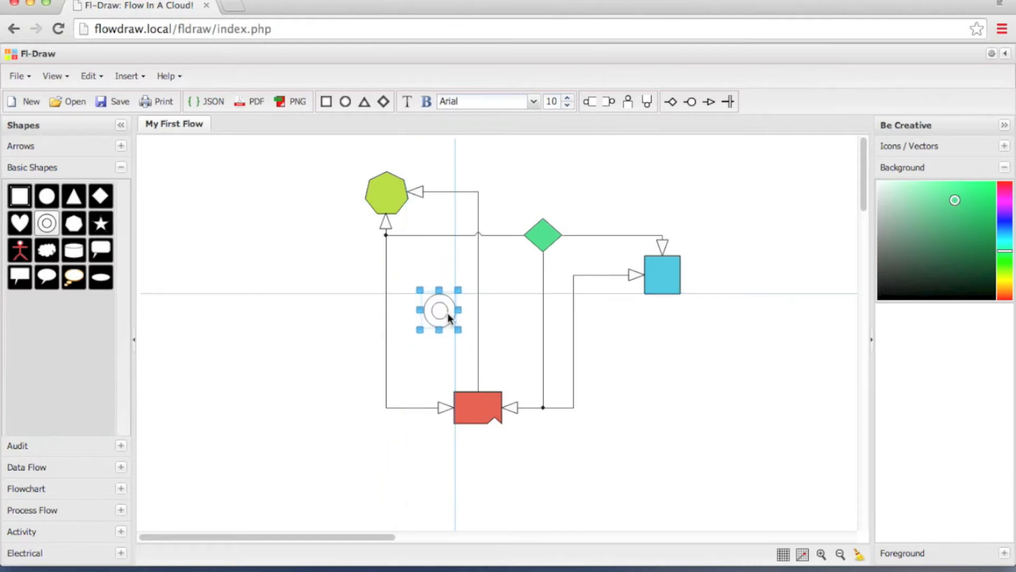
click(442, 270)
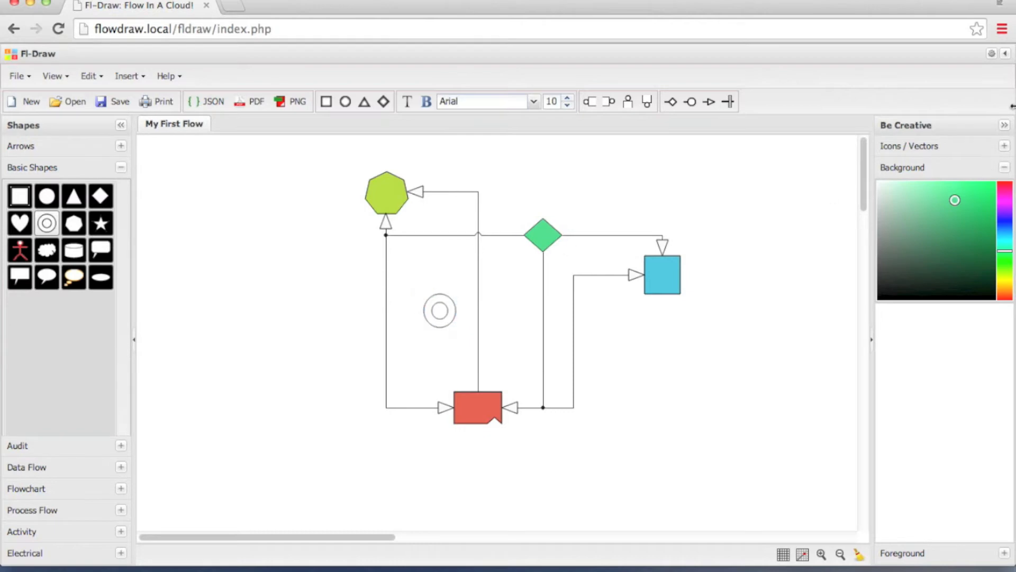
Disable Snap To Shapes and enable Show Labels in the shape preferences.
click(992, 54)
click(377, 250)
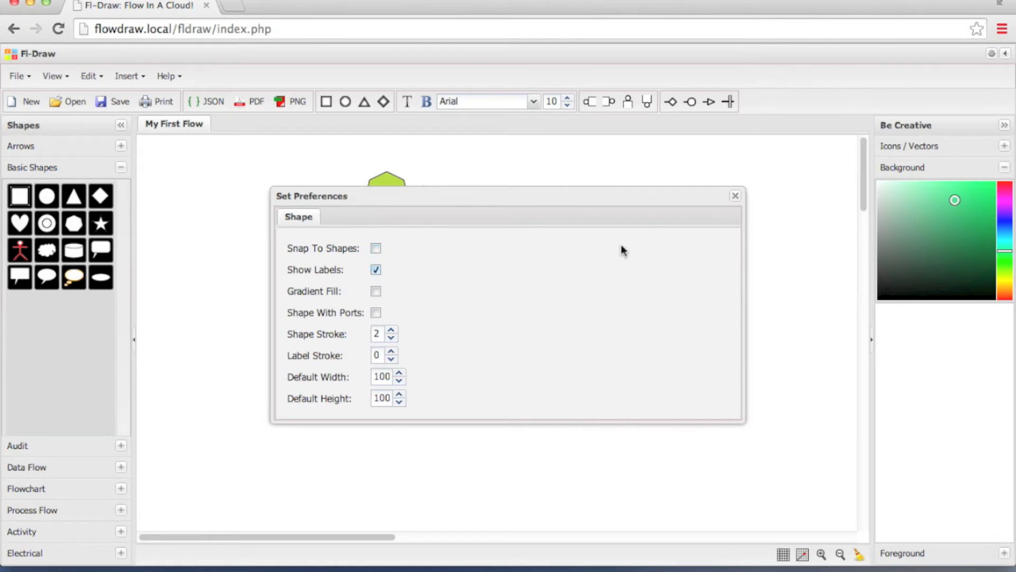
click(736, 197)
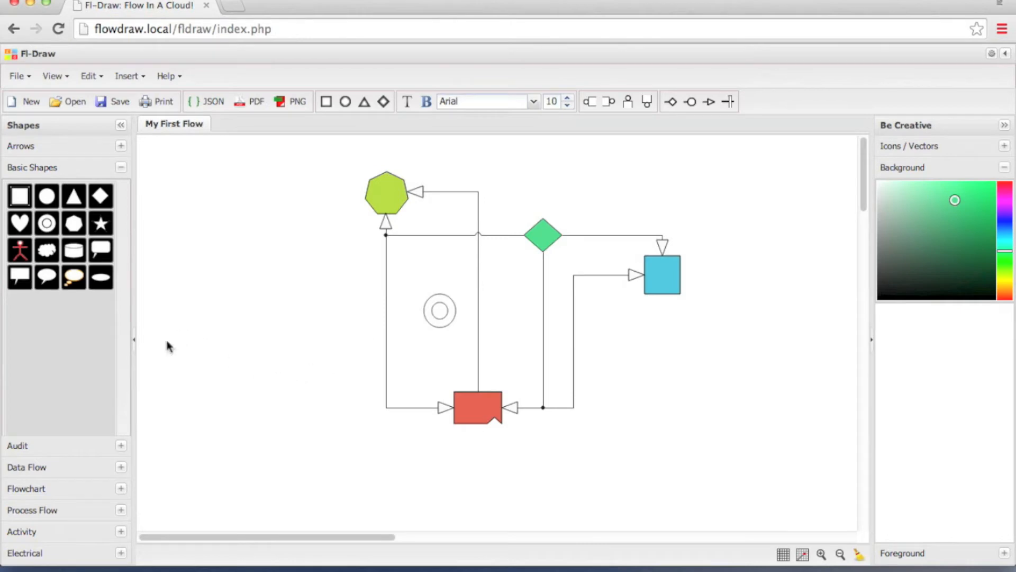
Add the One Page Reference circle from the Audit set, place it in the empty area beside the flow and shrink it.
click(67, 450)
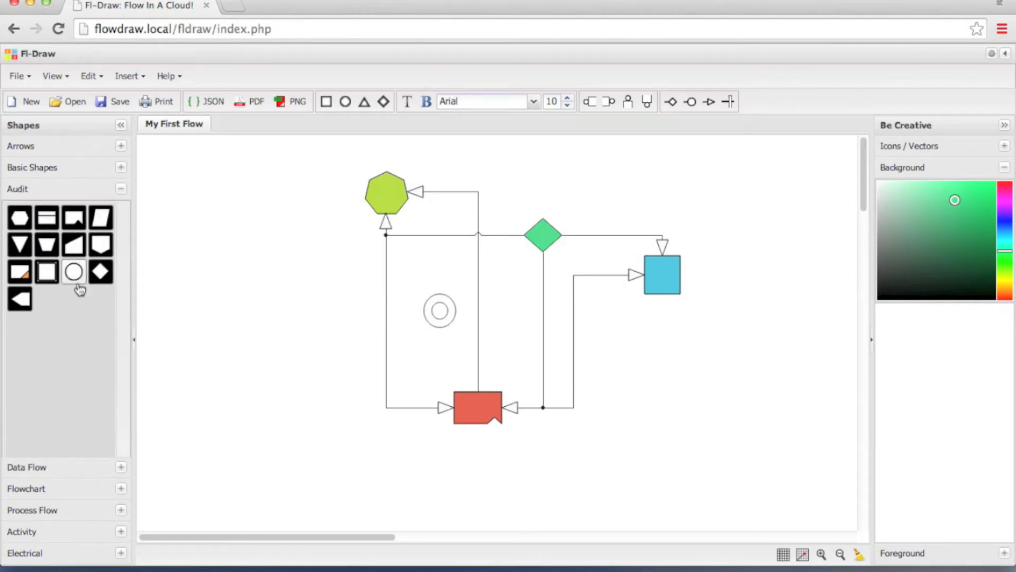
click(75, 272)
drag(225, 231, 256, 265)
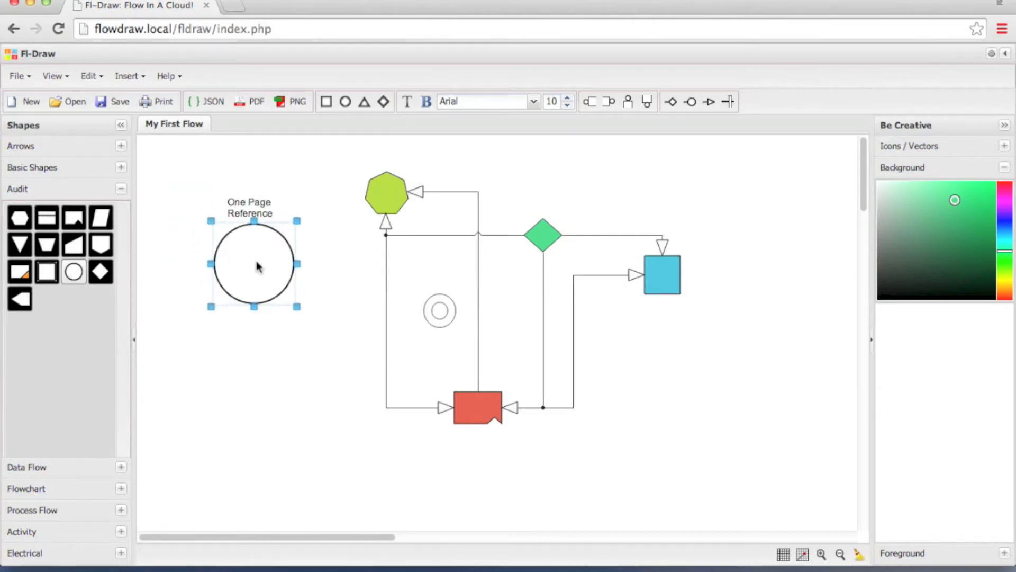
drag(297, 306, 265, 279)
Change the new circle's label to "It's a circle" and move the circle up to about the heptagon's level.
double_click(235, 211)
key(shift+Left)
key(shift+Left)
key(shift+Left)
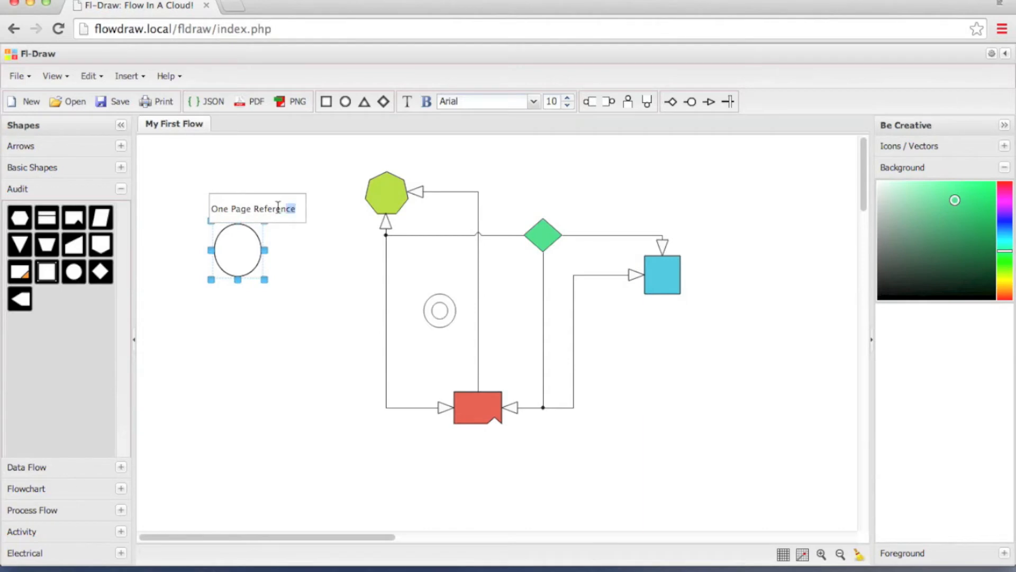
shift+click(208, 211)
text(It)
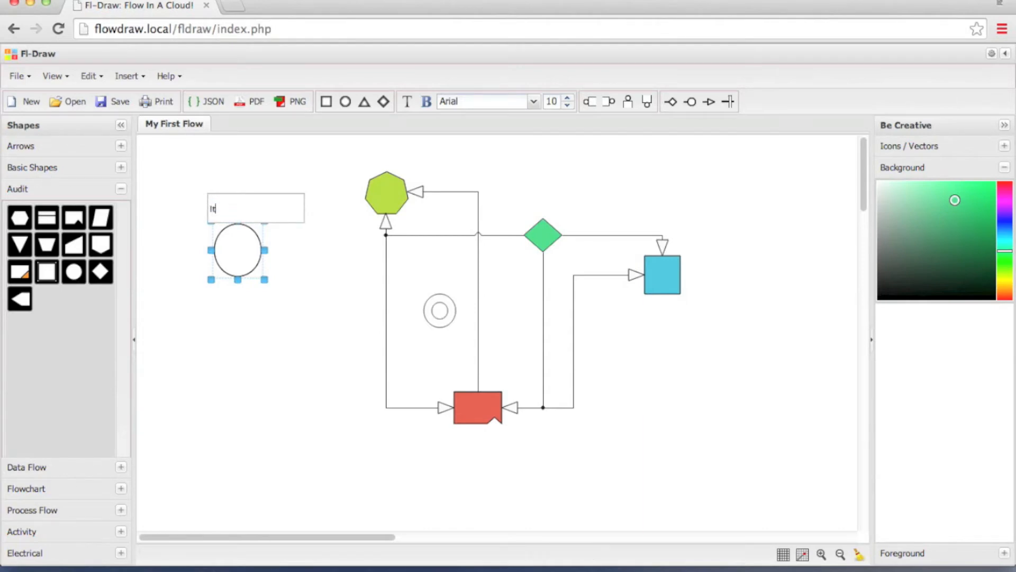
text('s a circle)
key(Return)
click(253, 296)
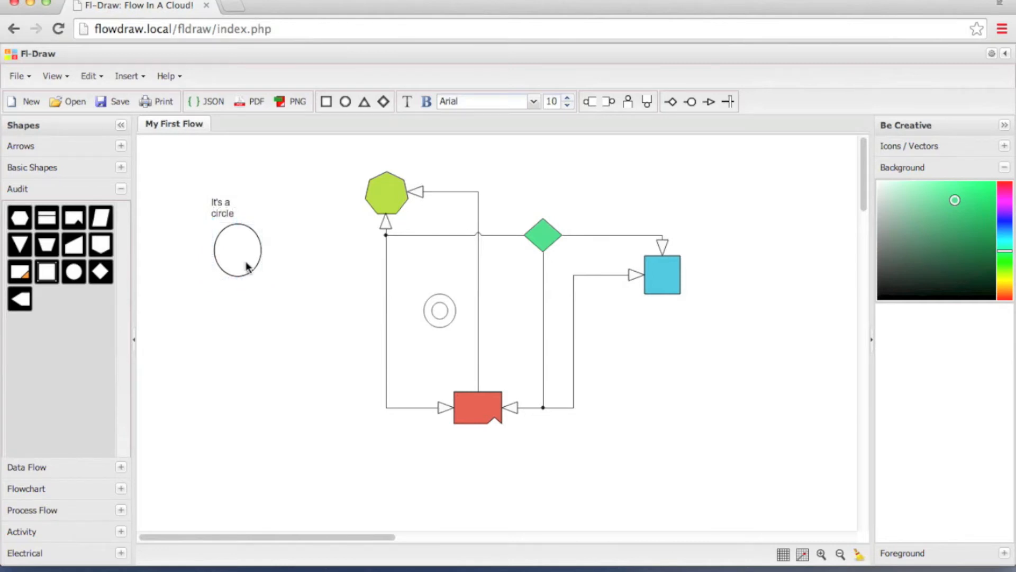
drag(241, 249, 238, 207)
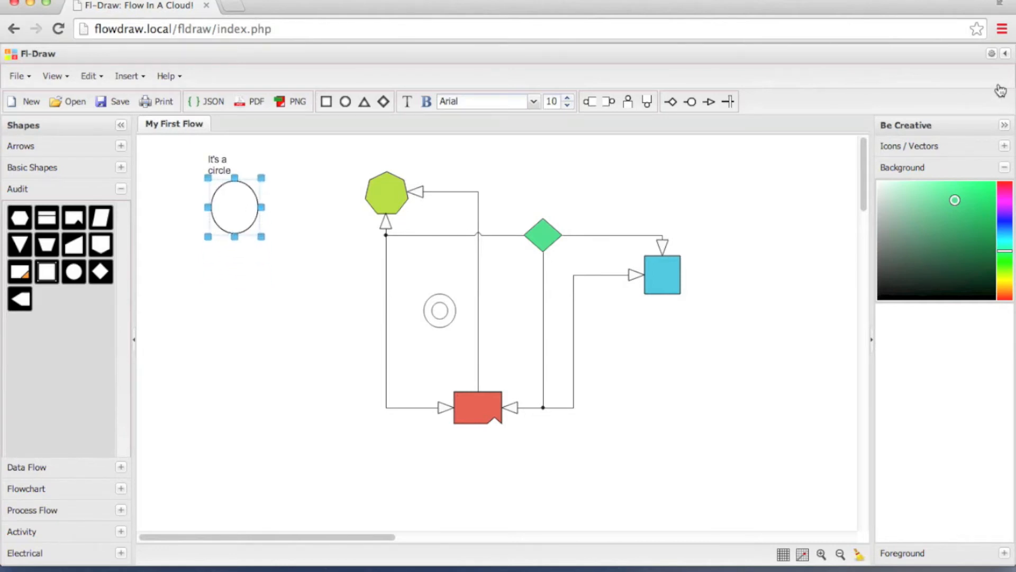
Disable Show Labels and enable Gradient Fill in the shape preferences.
click(991, 54)
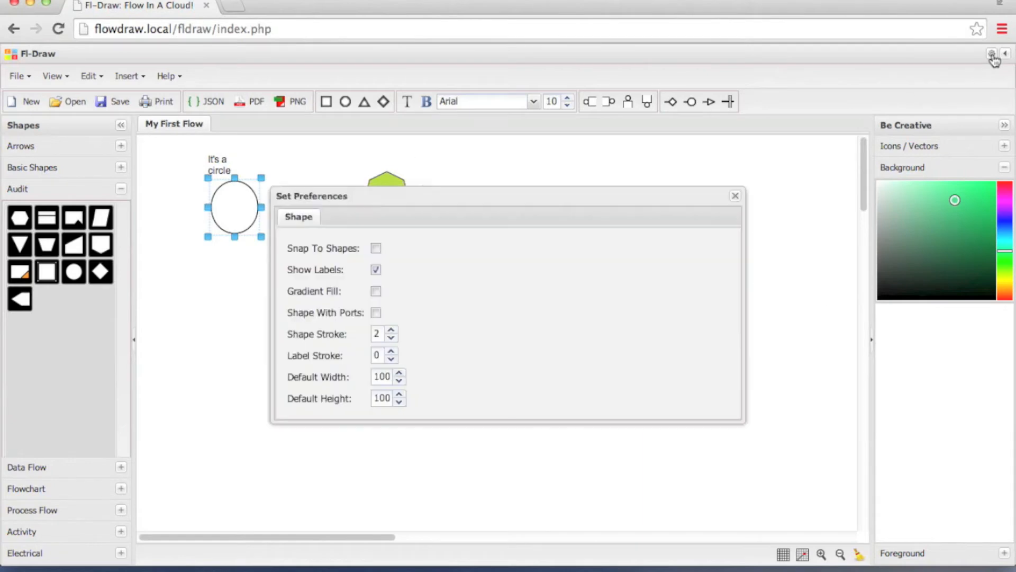
click(376, 269)
click(735, 194)
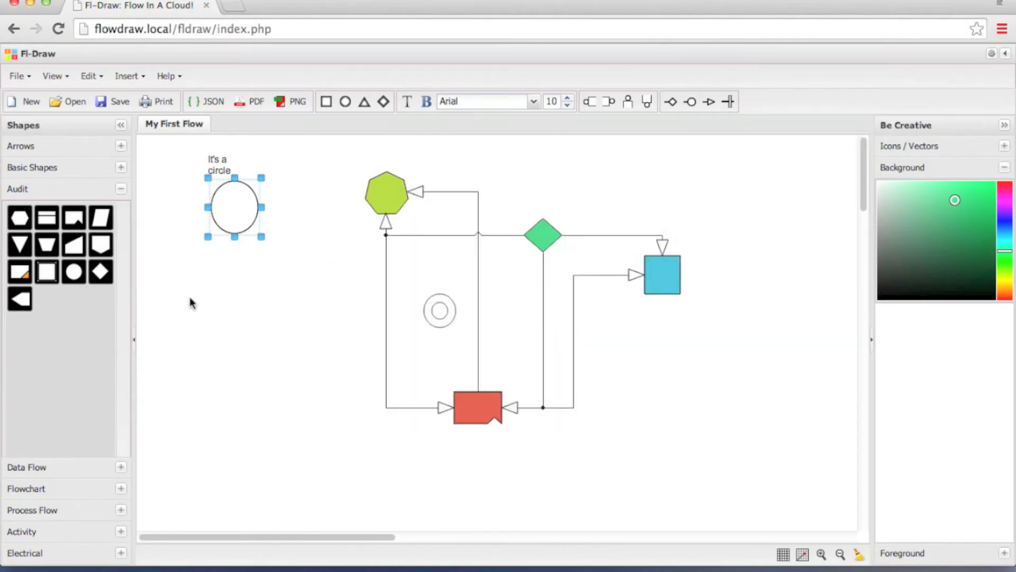
Add a downward-pointing pentagon and a slanted-top quadrilateral from the Audit set side by side below the labelled circle, shrinking the pentagon.
click(103, 248)
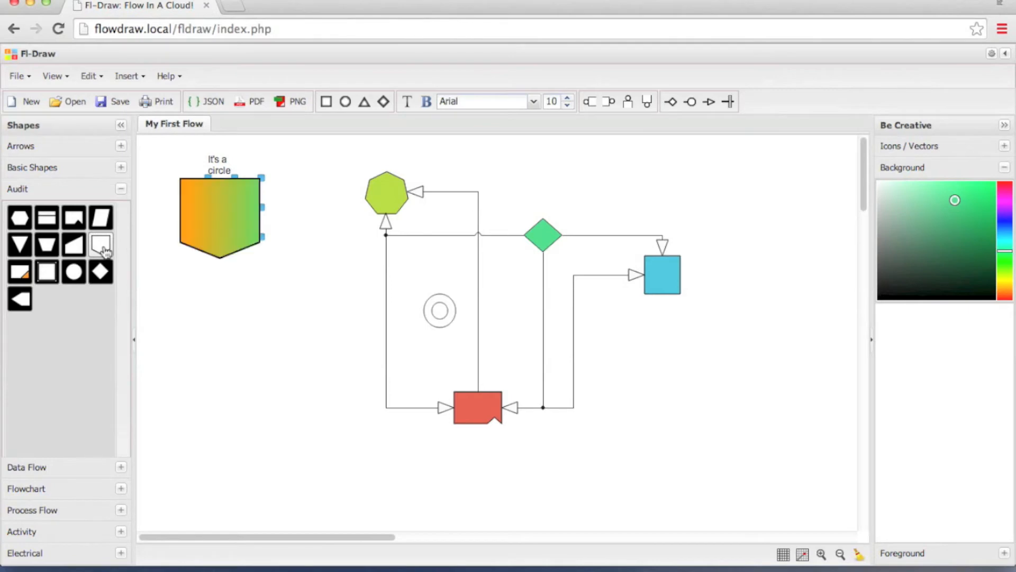
drag(218, 229, 328, 331)
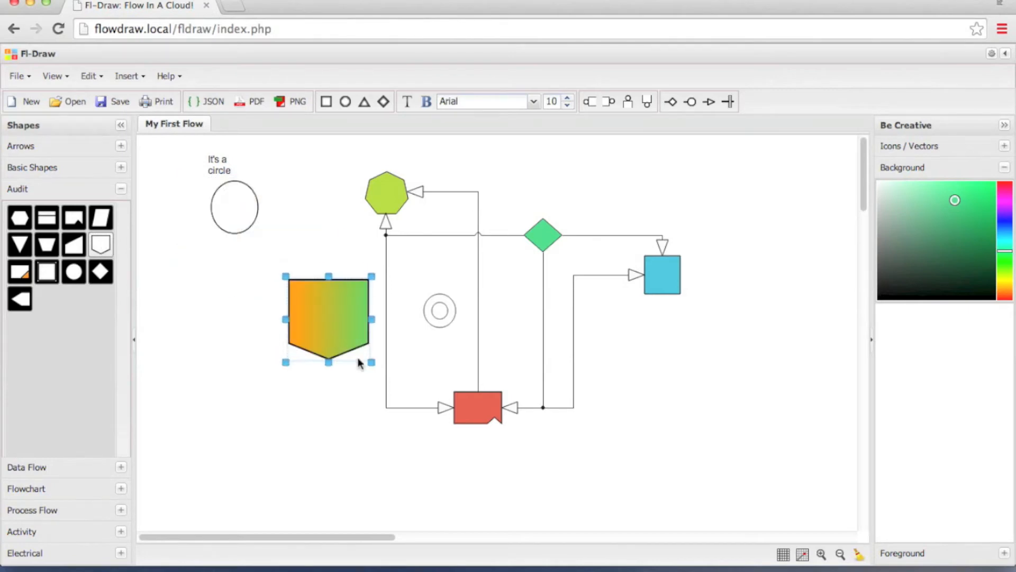
drag(370, 360, 331, 317)
drag(74, 245, 266, 340)
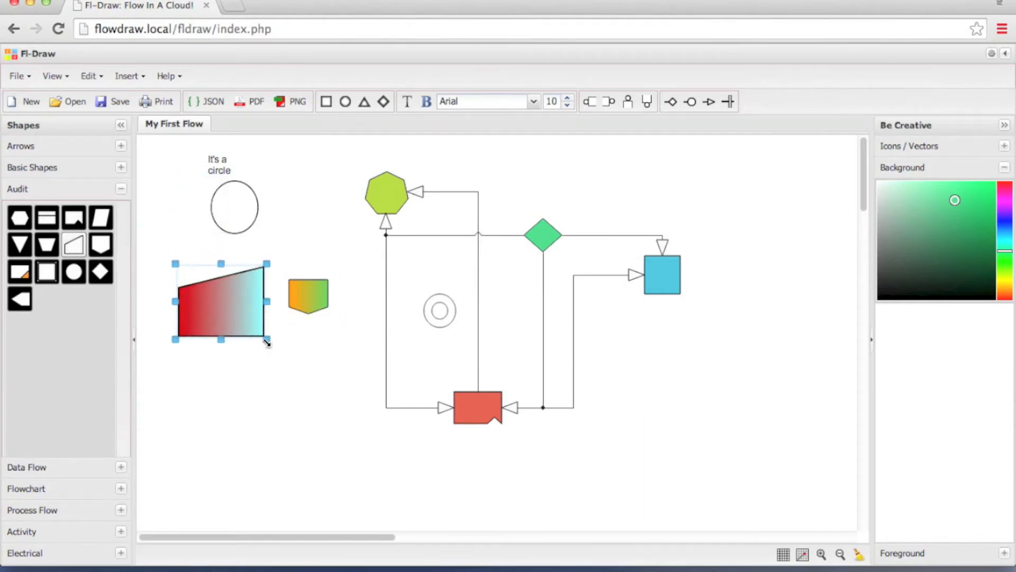
drag(315, 299, 325, 307)
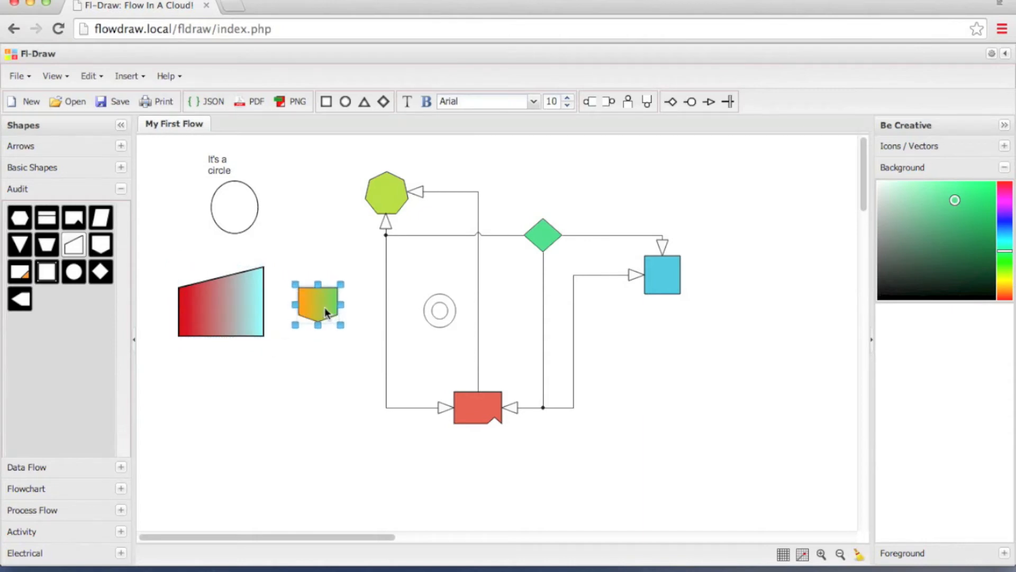
Add the right-pointing pentagon from the Flowchart set below the blue square and shrink it.
click(60, 470)
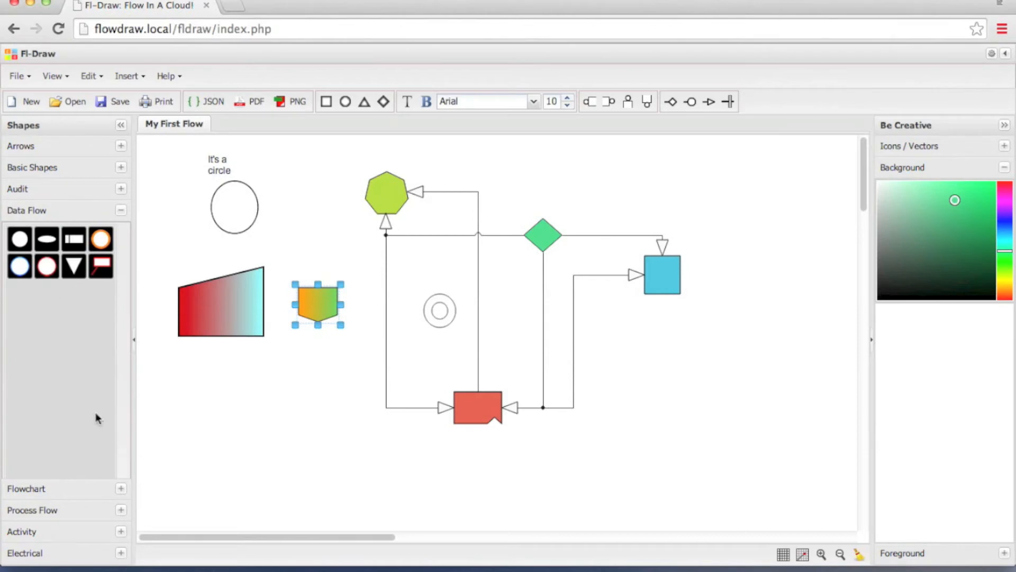
click(72, 489)
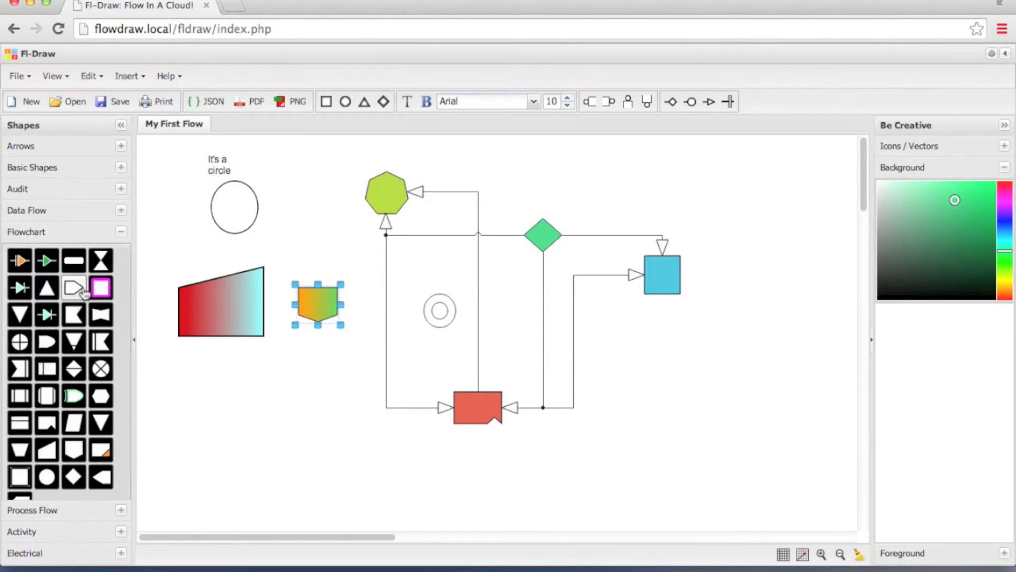
drag(71, 289, 662, 359)
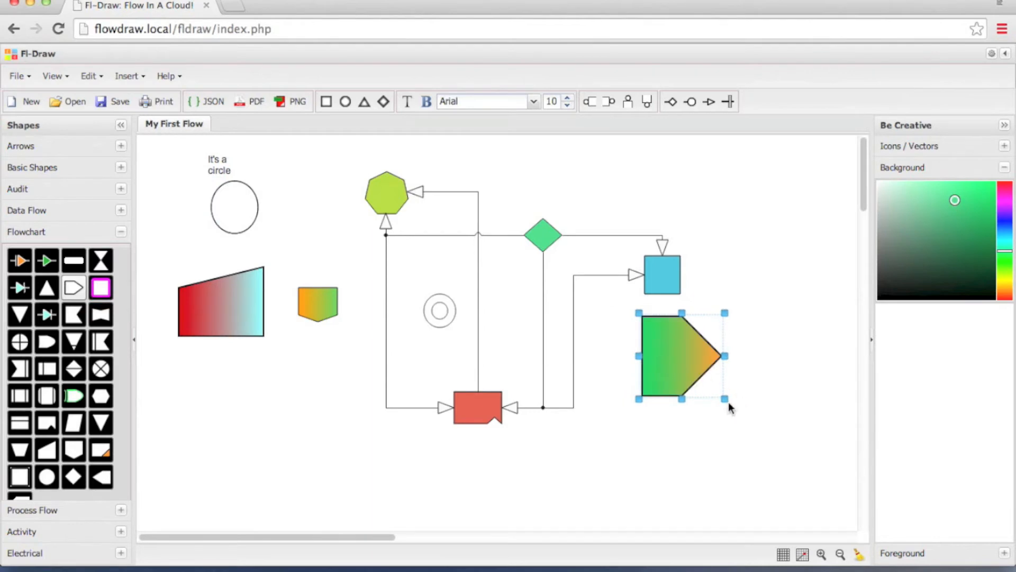
drag(722, 394, 663, 359)
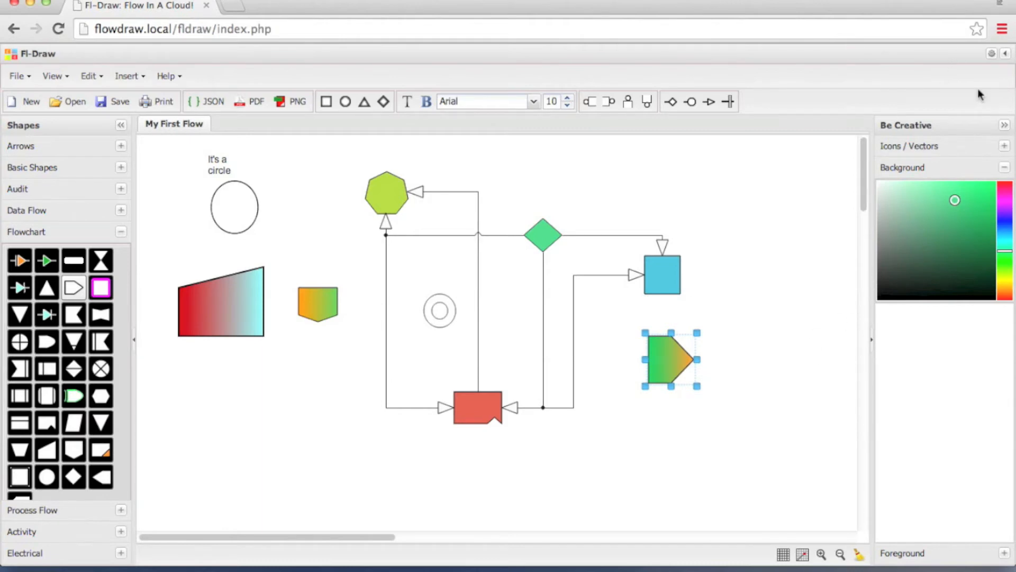
Disable Gradient Fill in the shape preferences.
click(991, 53)
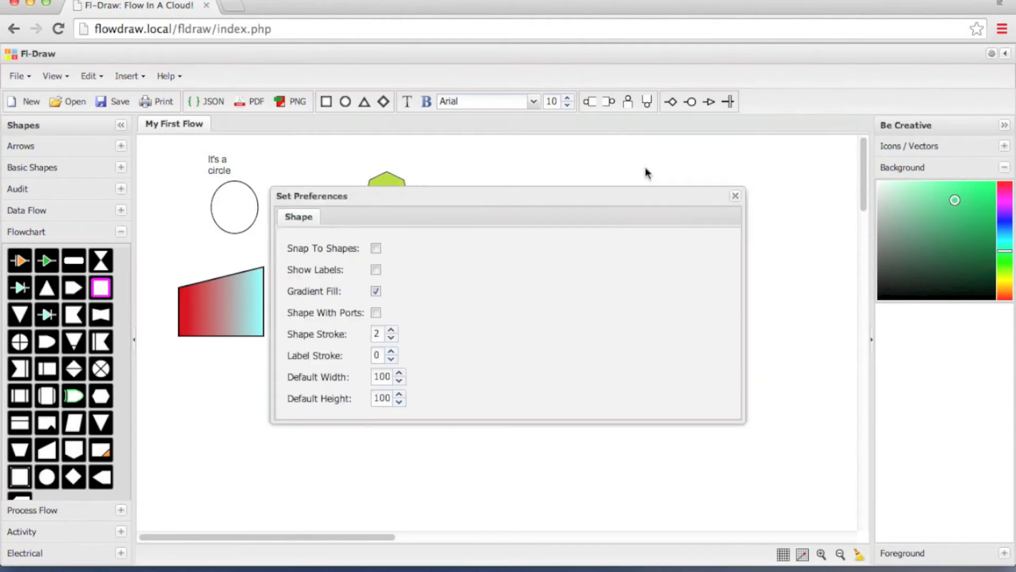
click(375, 292)
click(735, 196)
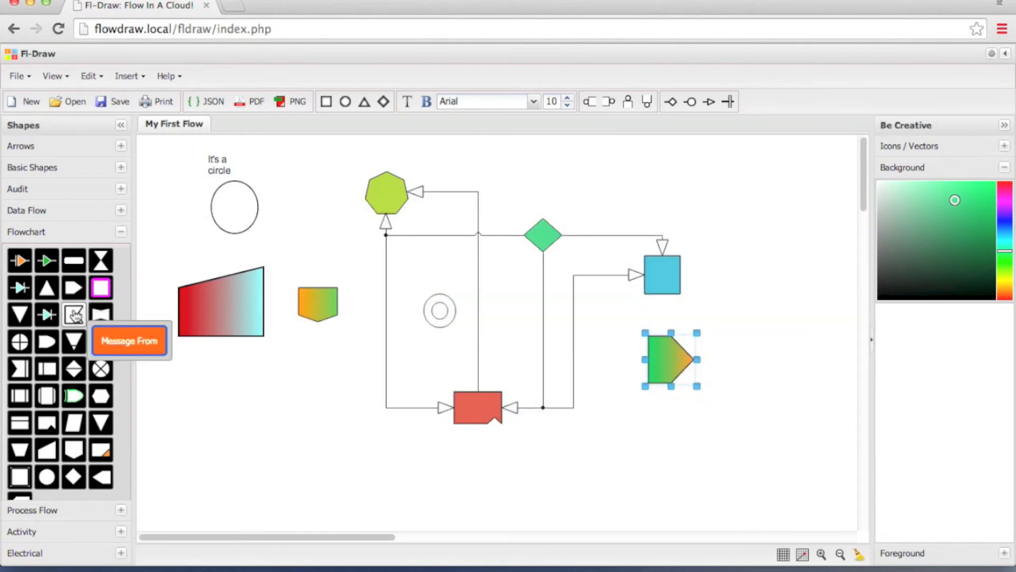
Add the crossed circle from the Flowchart set beside the right-pointing pentagon and deselect it.
drag(20, 342, 791, 356)
click(788, 442)
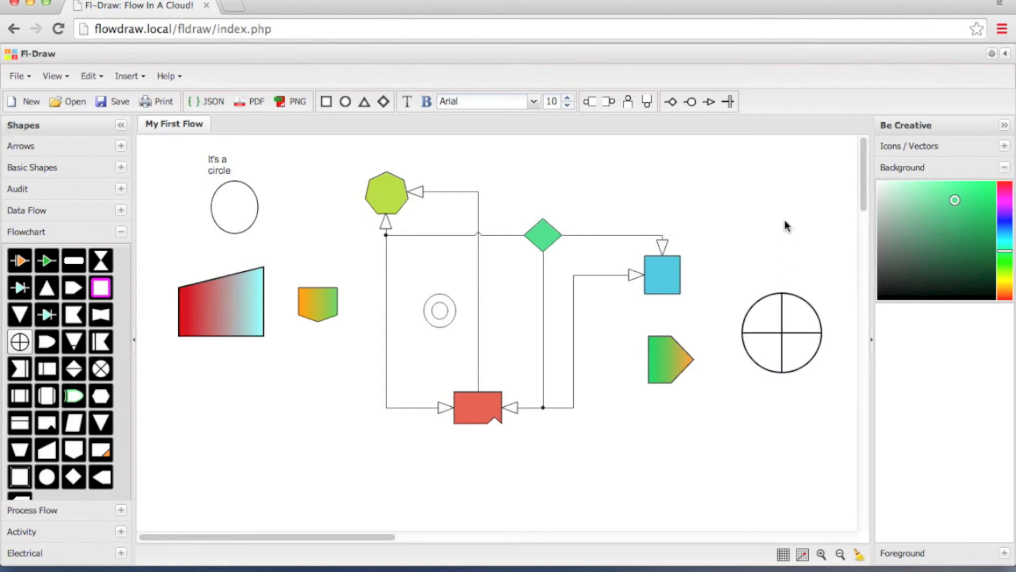
Connect the top port of the crossed circle to the blue square's right side and move the circle slightly down.
drag(782, 292, 689, 283)
drag(780, 326, 779, 363)
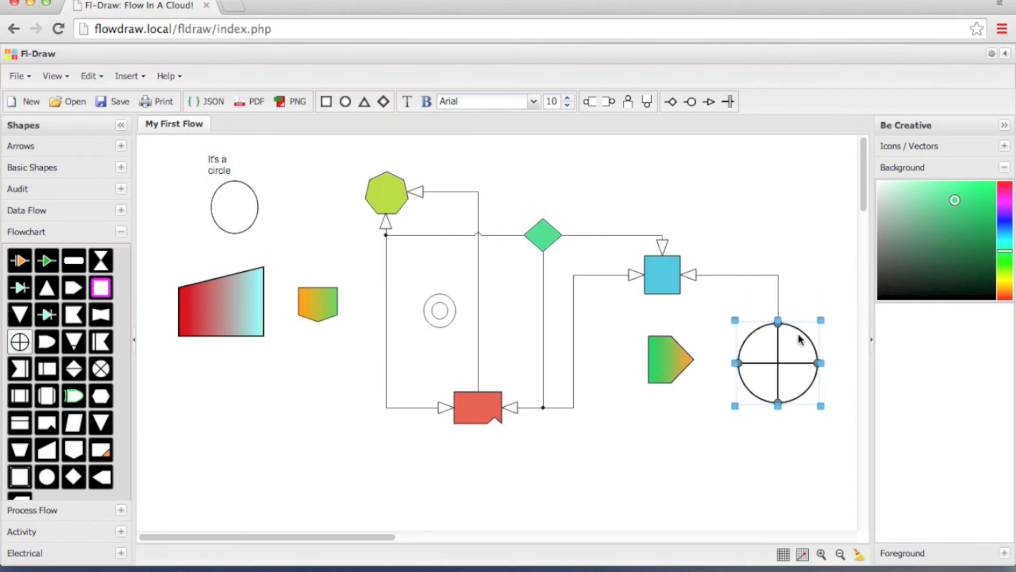
Disable Shape With Ports in the shape preferences.
click(990, 56)
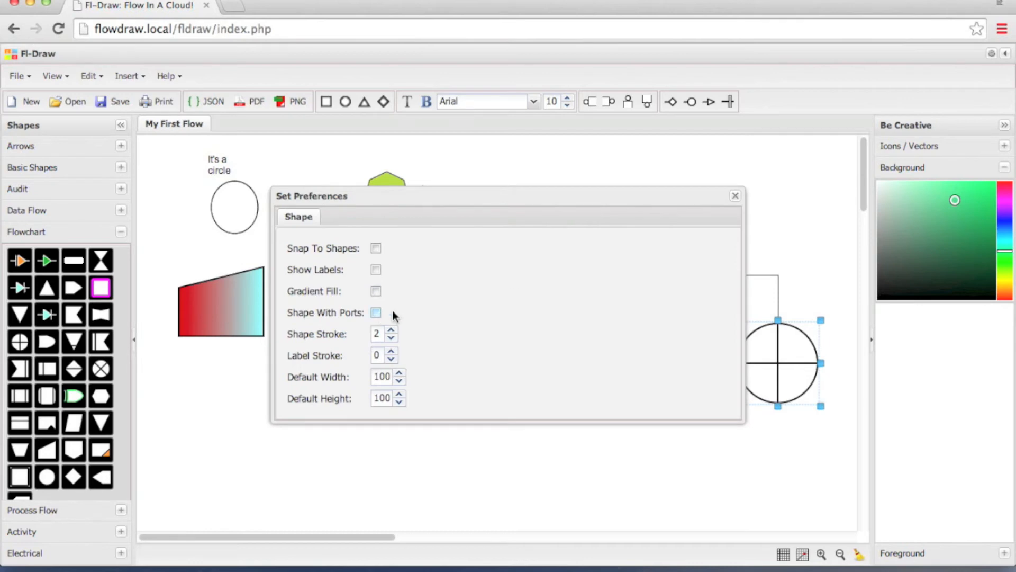
click(736, 197)
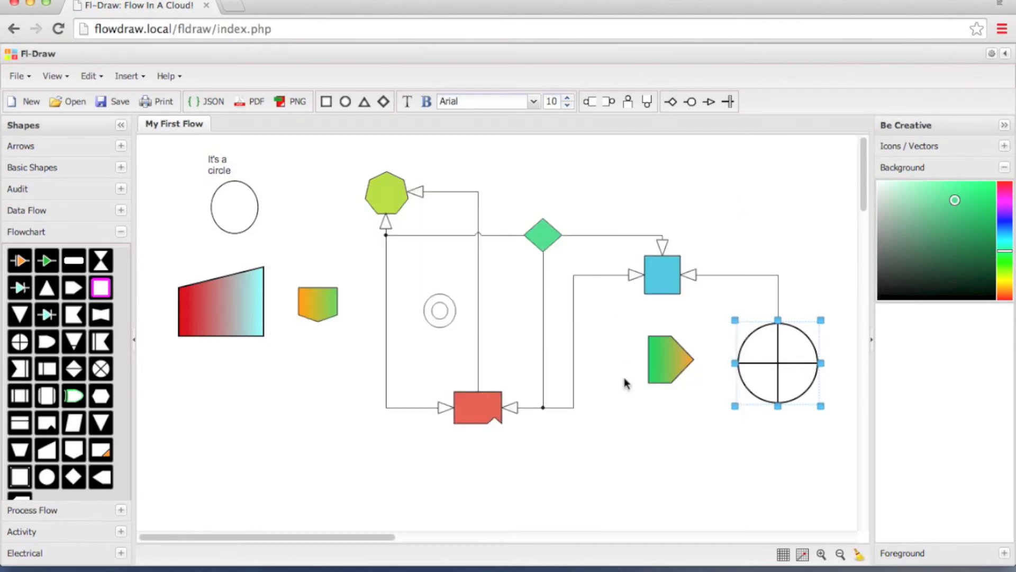
Move the small gradient downward-pointing pentagon above the blue square and add ports on its left and right sides.
drag(322, 302, 736, 180)
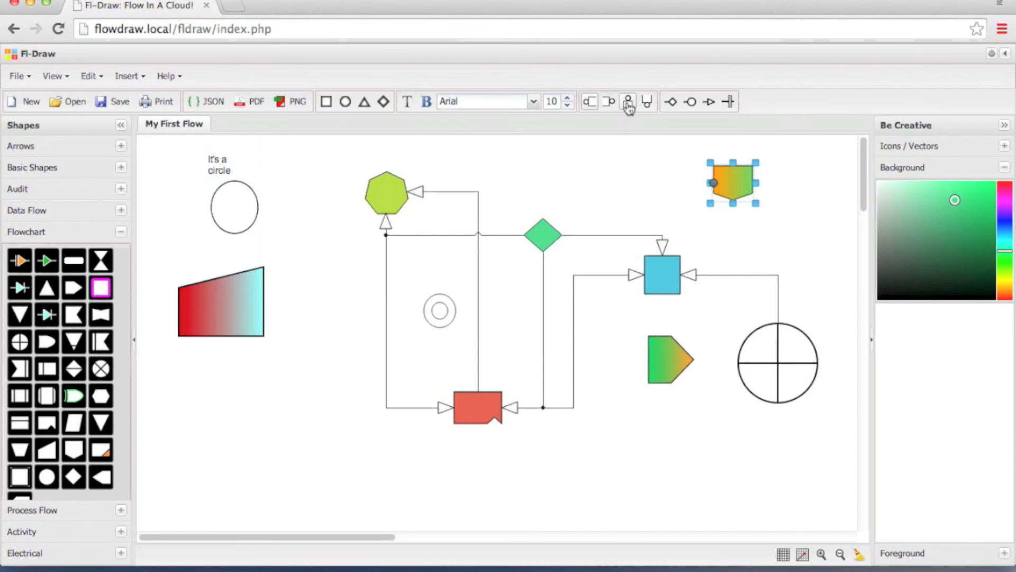
click(609, 102)
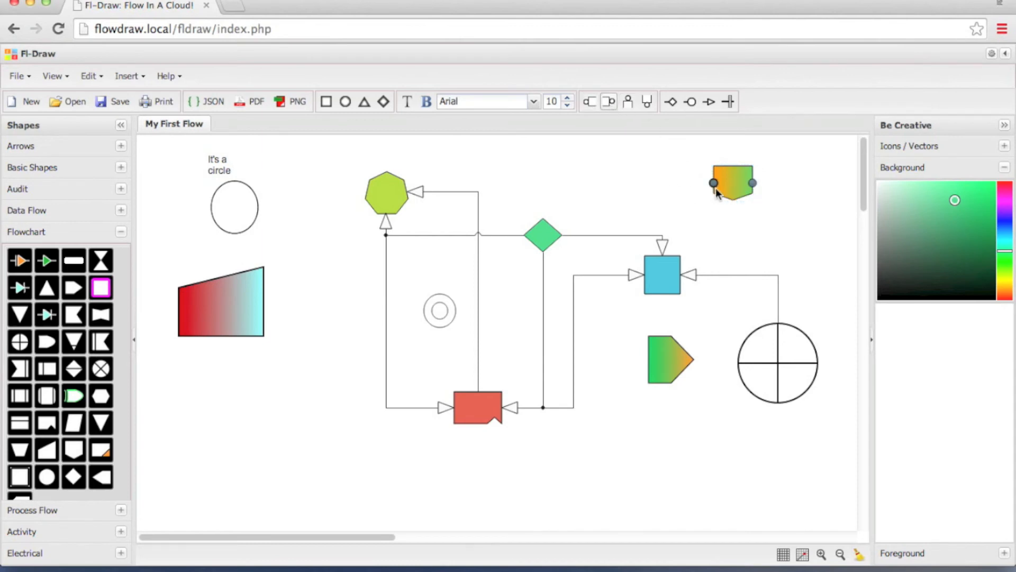
drag(729, 183, 692, 179)
click(647, 188)
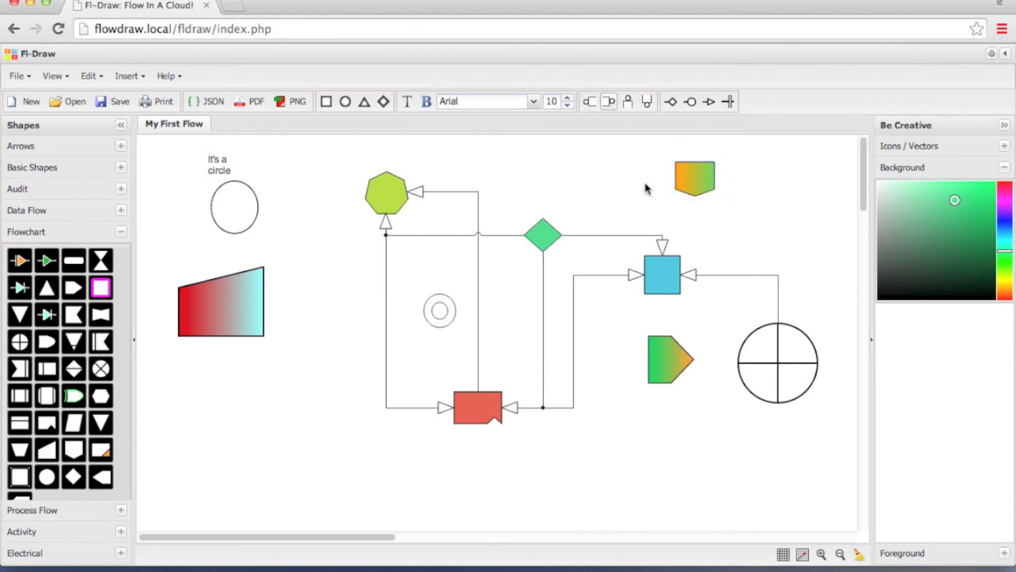
Connect the gradient pentagon's left port to the green diamond and its right port to the crossed circle's right side.
drag(676, 179, 571, 235)
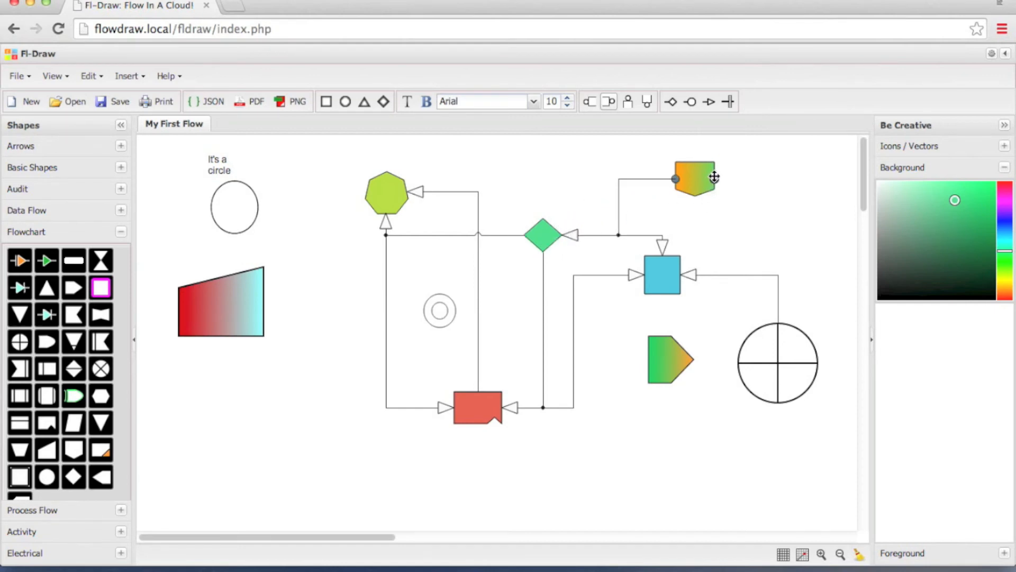
drag(715, 176, 822, 364)
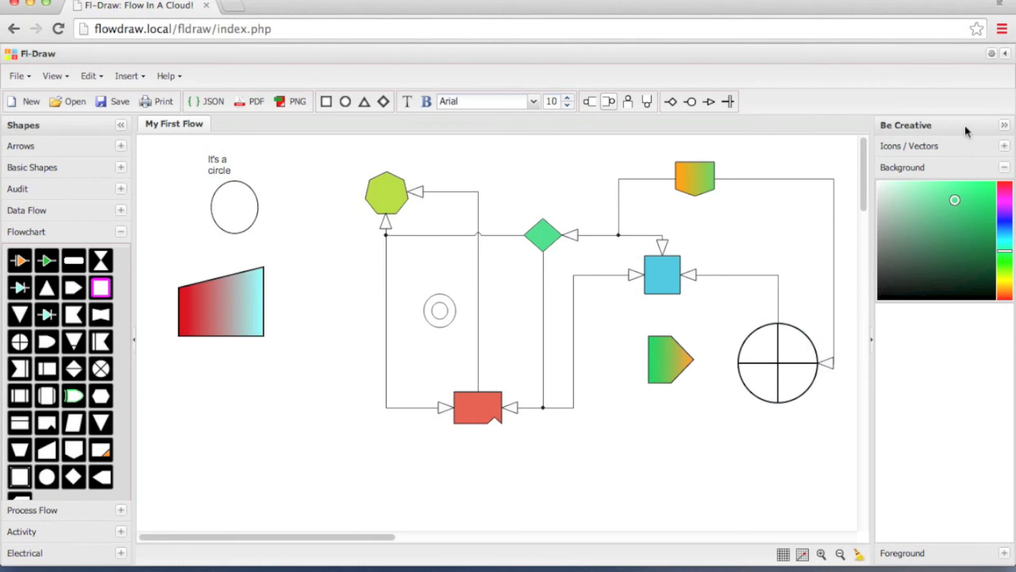
Set the Shape Stroke to 4 in the shape preferences.
click(991, 55)
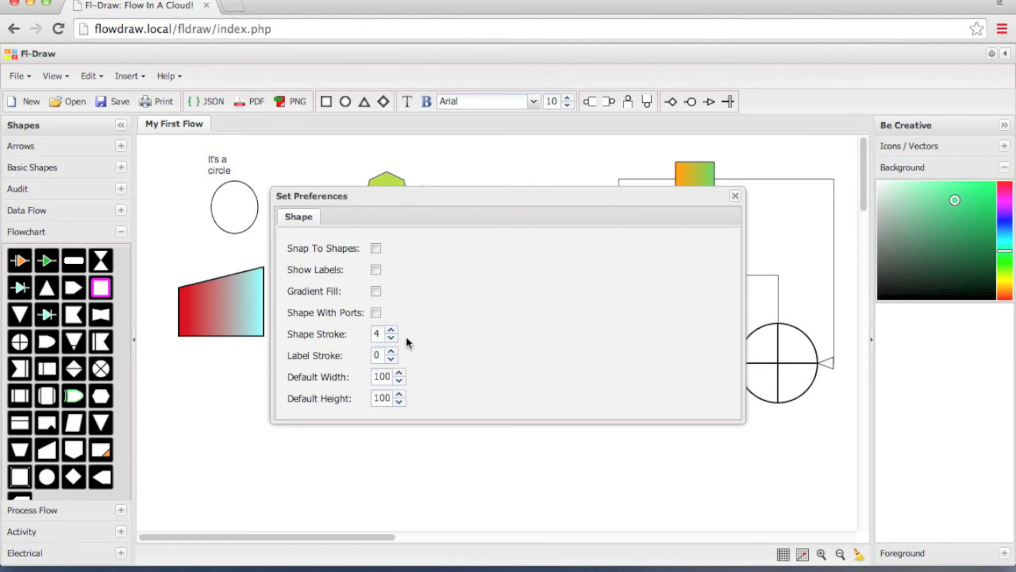
click(736, 197)
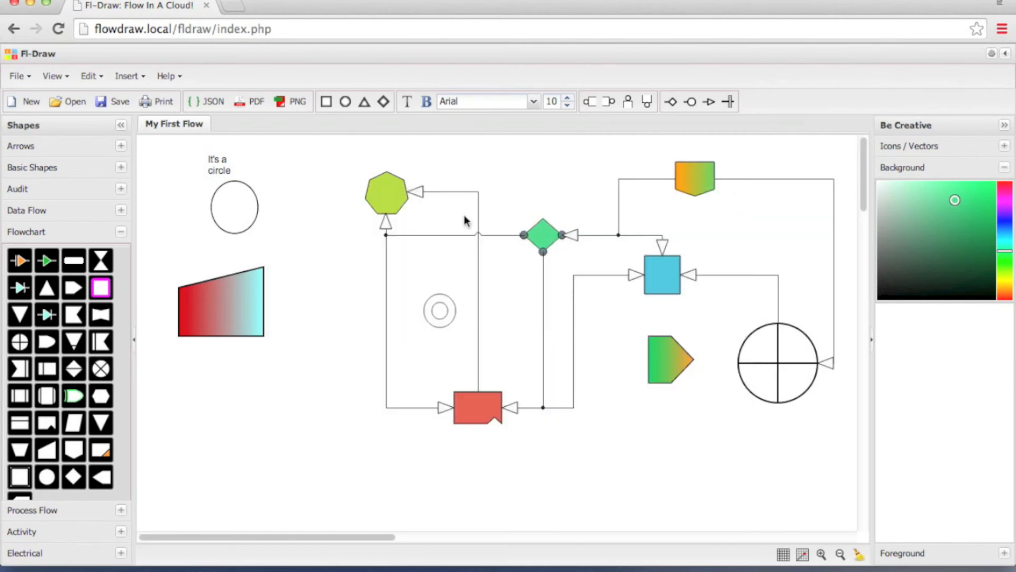
Add a shrunken right-pointing pentagon and a wide shape with V-notched top and bottom from the Flowchart set below the red-cyan quadrilateral.
click(73, 290)
mouse_move(218, 230)
mouse_down()
mouse_move(290, 347)
mouse_move(316, 422)
mouse_up()
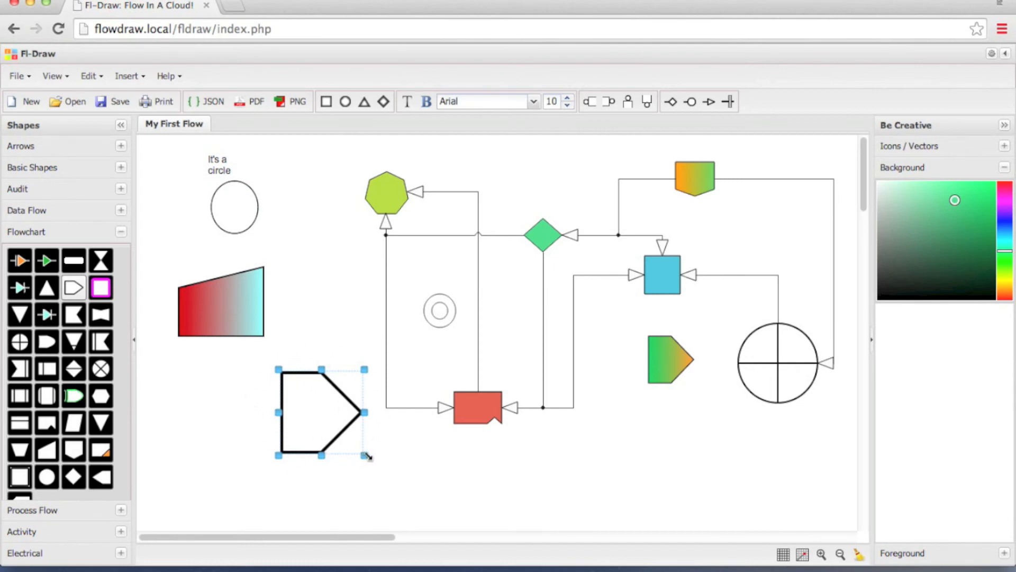
drag(364, 456, 319, 412)
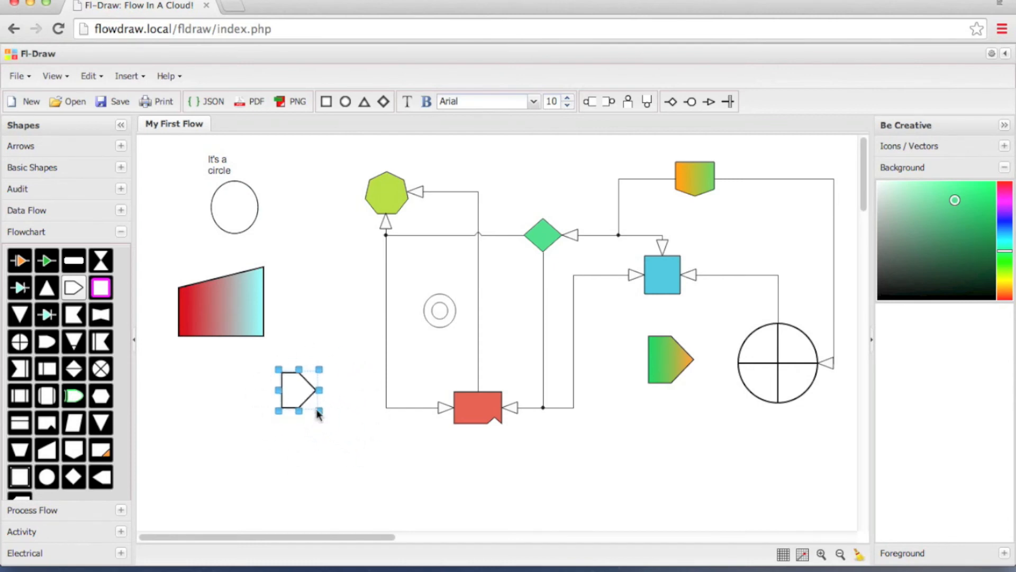
drag(99, 316, 283, 472)
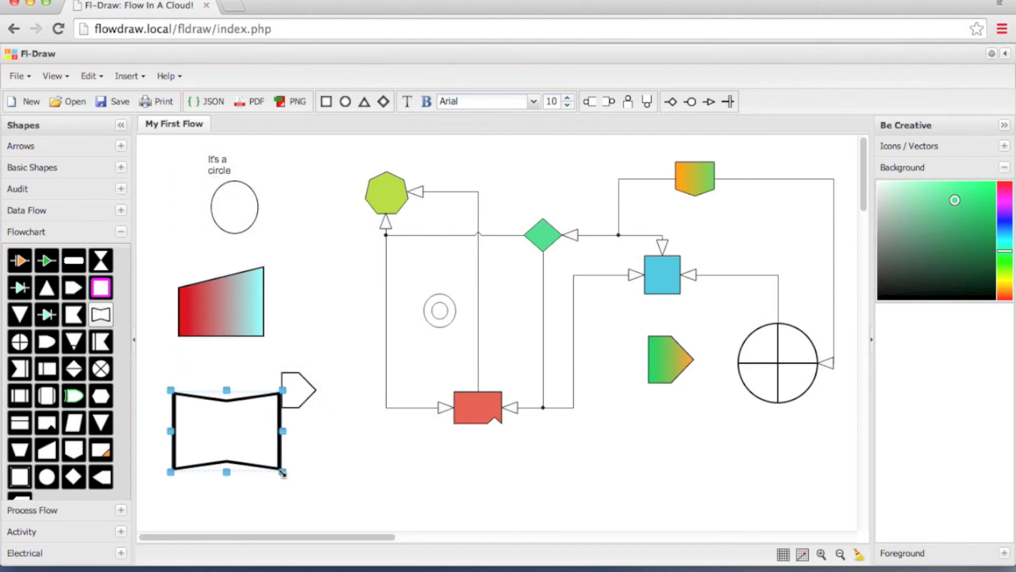
drag(237, 438, 216, 438)
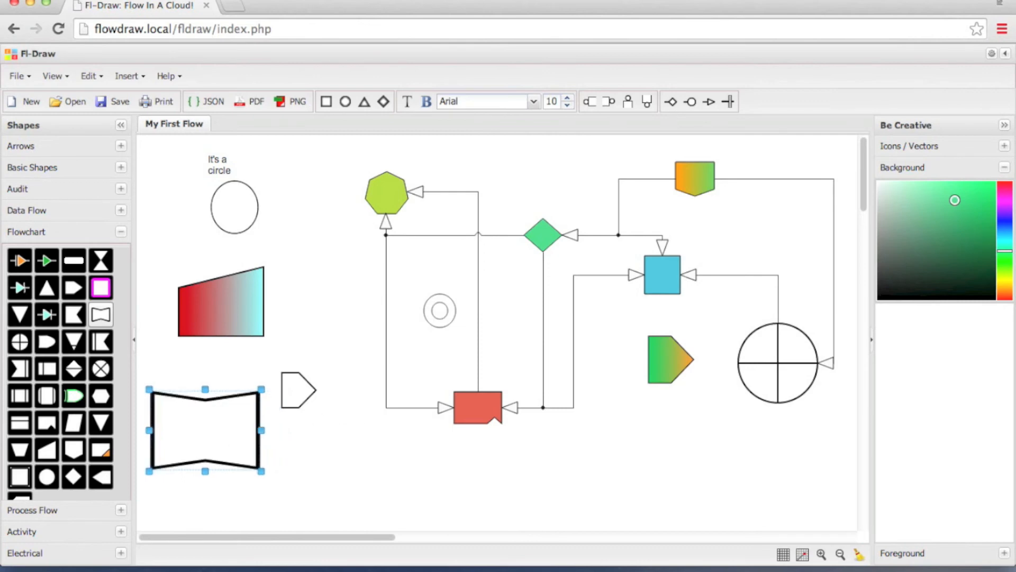
Set the Label Stroke to 2 in the shape preferences and place a text label beside the red-cyan quadrilateral.
click(993, 54)
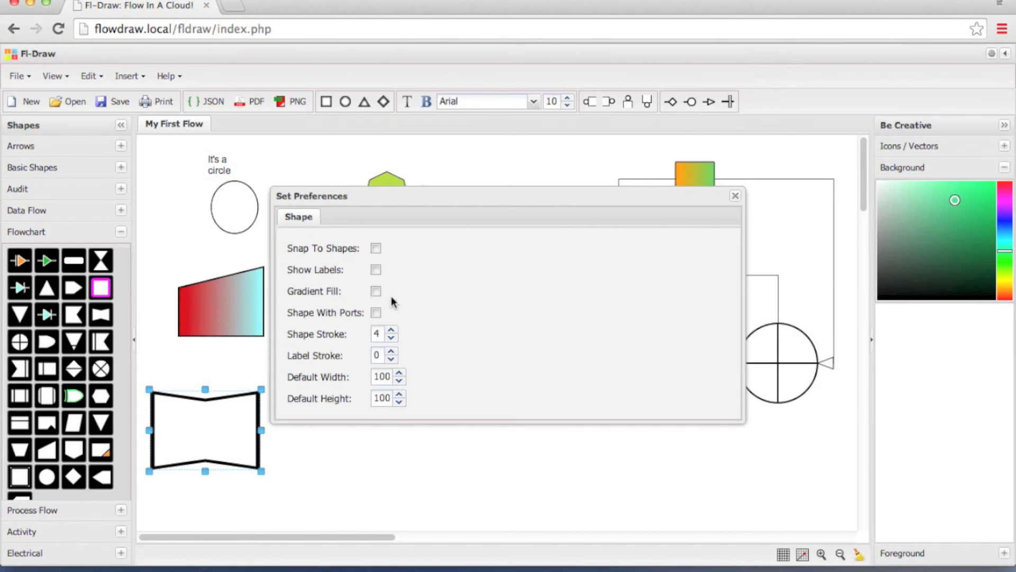
double_click(382, 355)
click(391, 351)
click(735, 197)
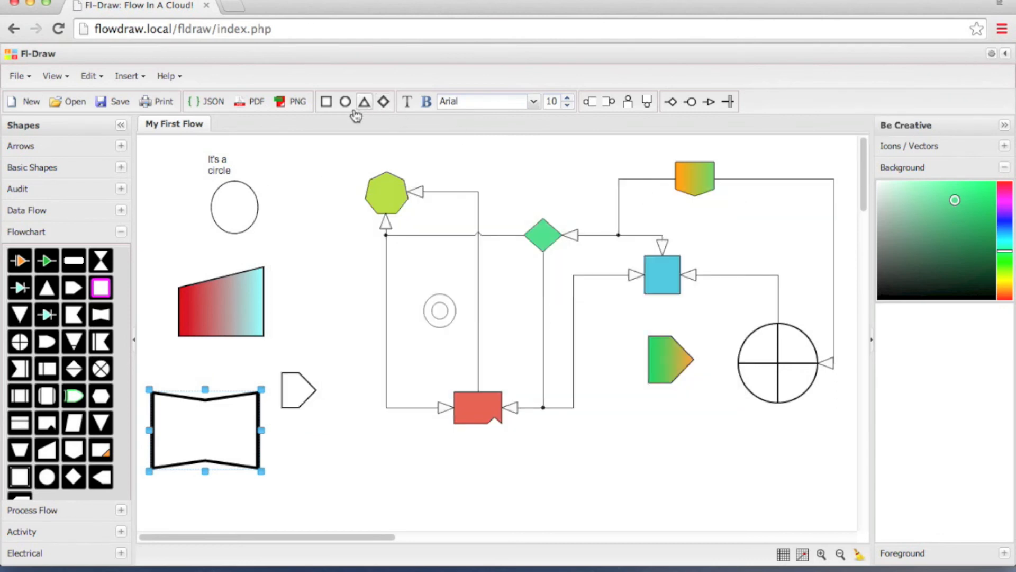
click(411, 110)
drag(252, 233, 326, 269)
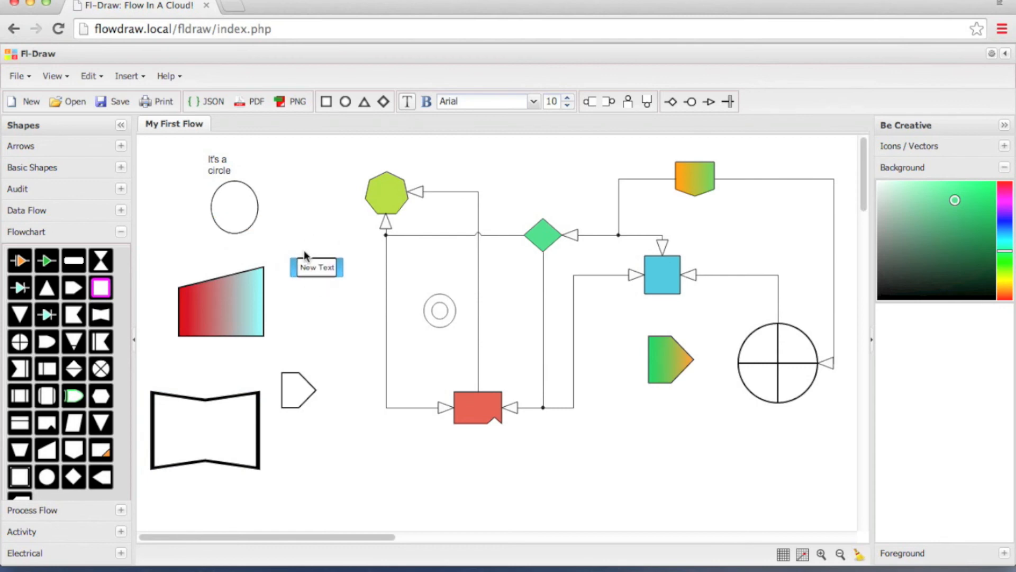
Set the Label Stroke to 0 in the shape preferences and place another text label beside the "It's a circle" label.
click(991, 53)
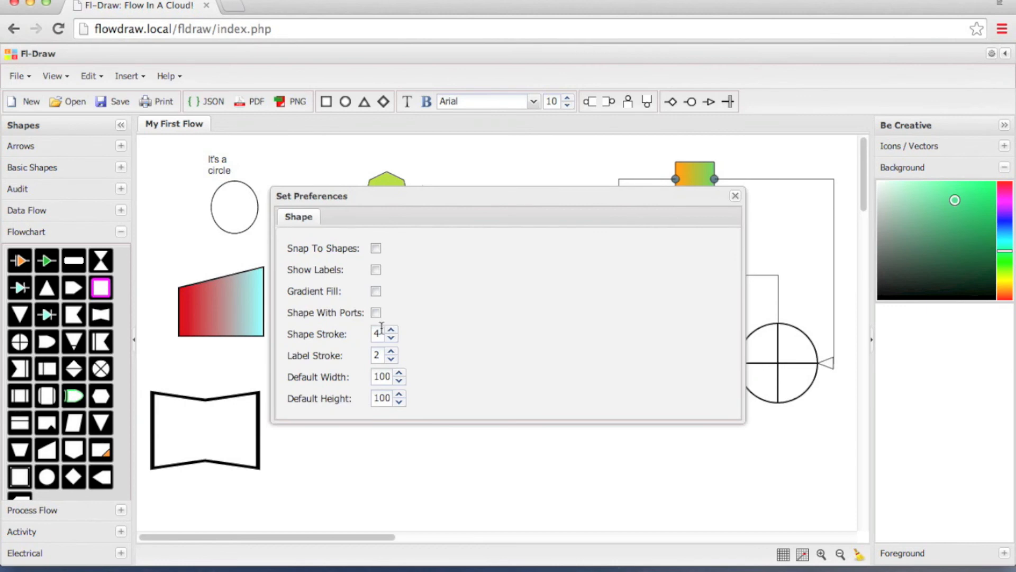
click(392, 359)
click(392, 359)
click(736, 196)
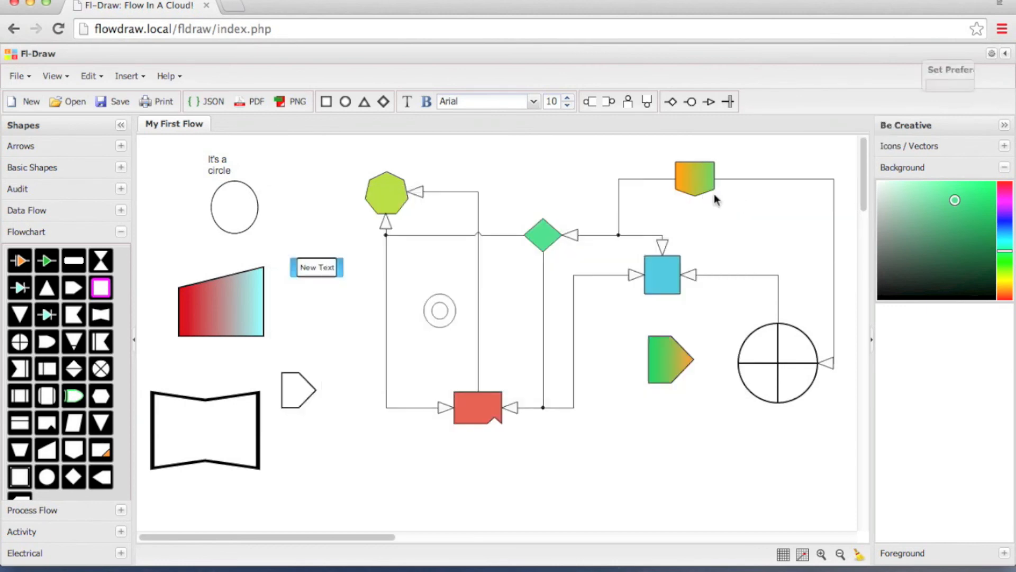
click(409, 102)
drag(246, 228, 322, 161)
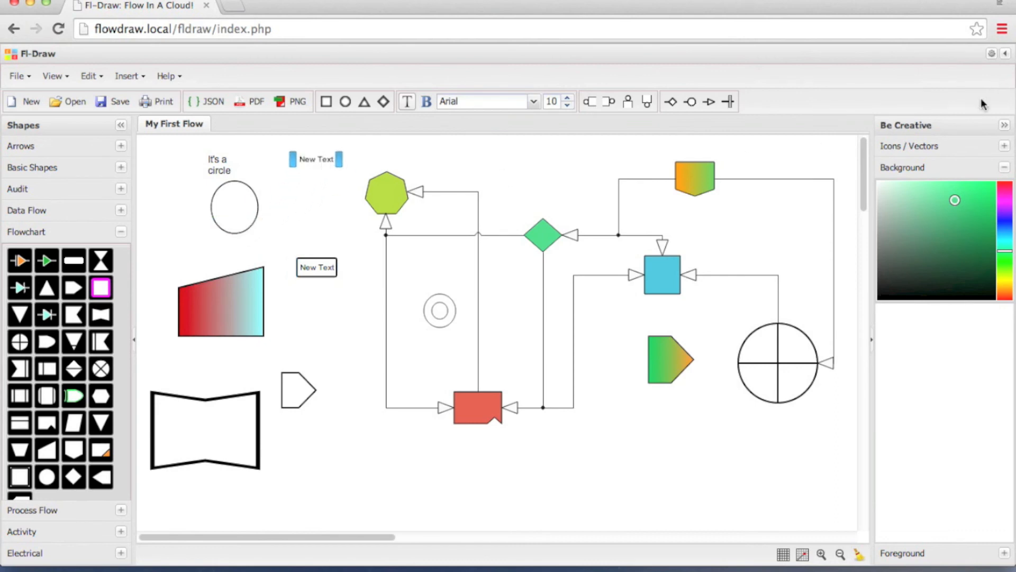
Set both the Default Width and Default Height to 40 in the shape preferences.
click(992, 53)
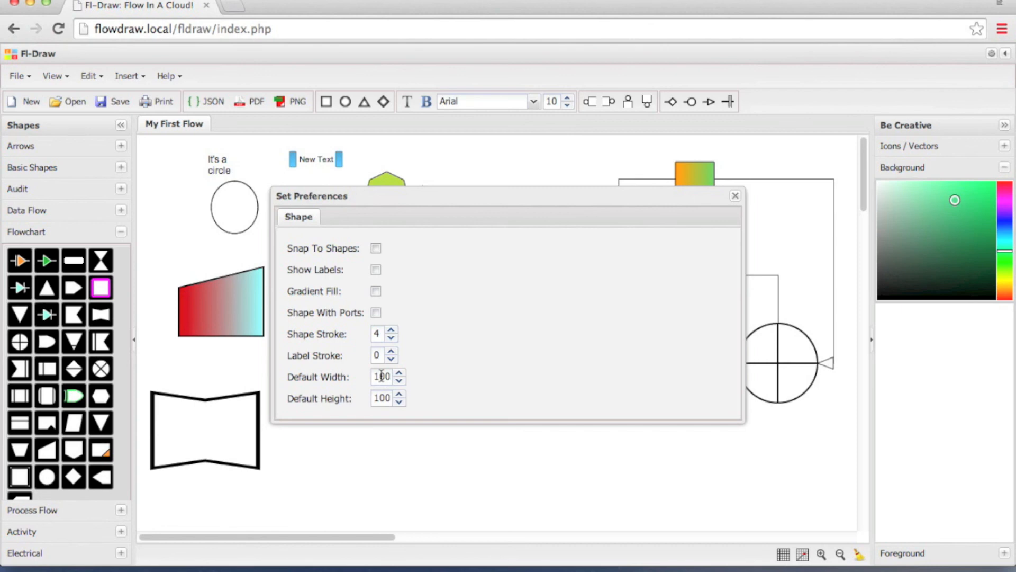
double_click(381, 376)
text(40)
double_click(384, 398)
text(40)
click(736, 197)
Add an upward-pointing Flowchart triangle between the two text labels and a downward-pointing one above the green diamond.
click(46, 289)
drag(189, 206, 263, 233)
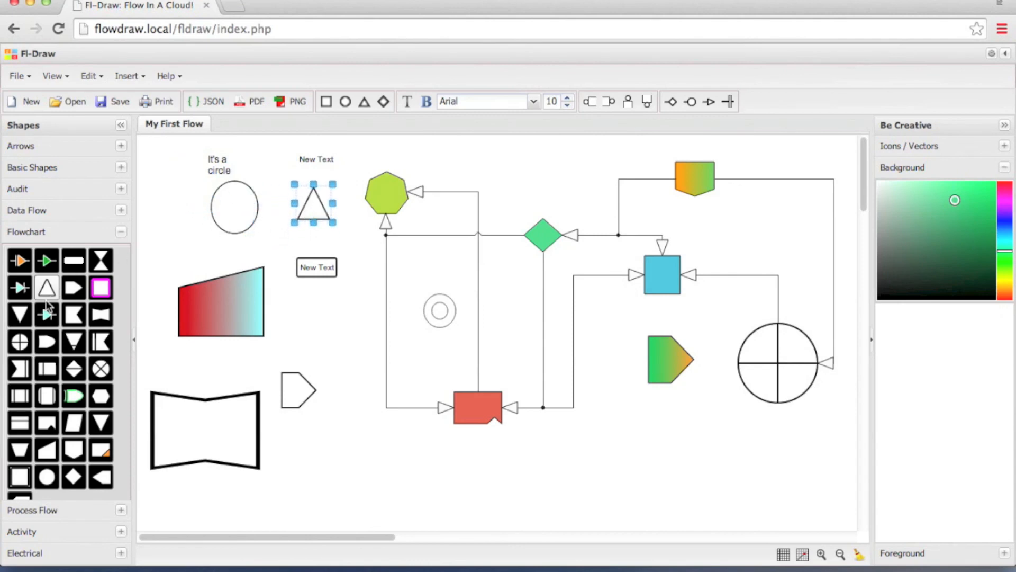
drag(20, 314, 520, 178)
Set both the Default Width and Default Height to 200 in the shape preferences.
click(992, 53)
double_click(388, 372)
text(200)
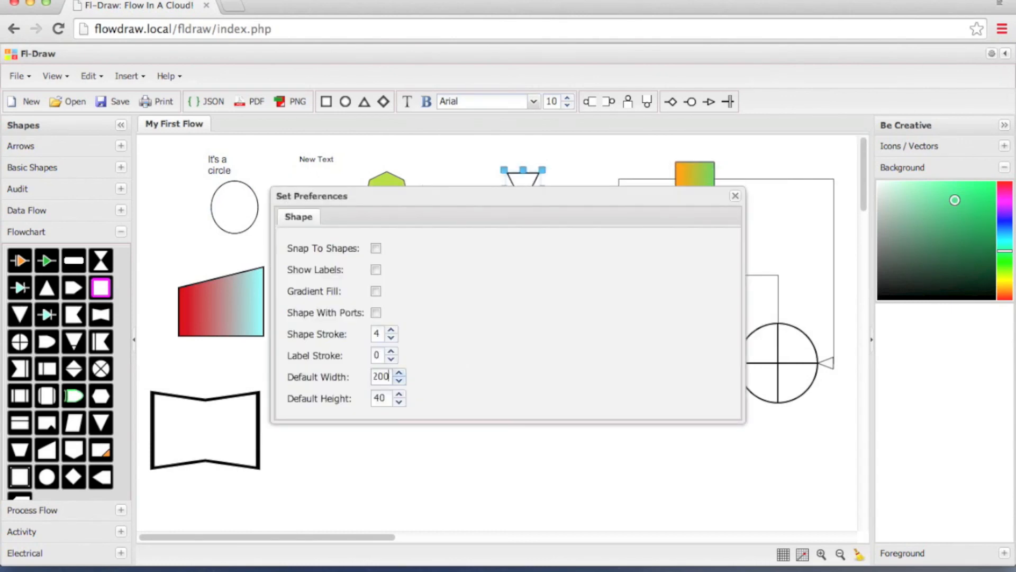
key(Tab)
text(200)
click(735, 196)
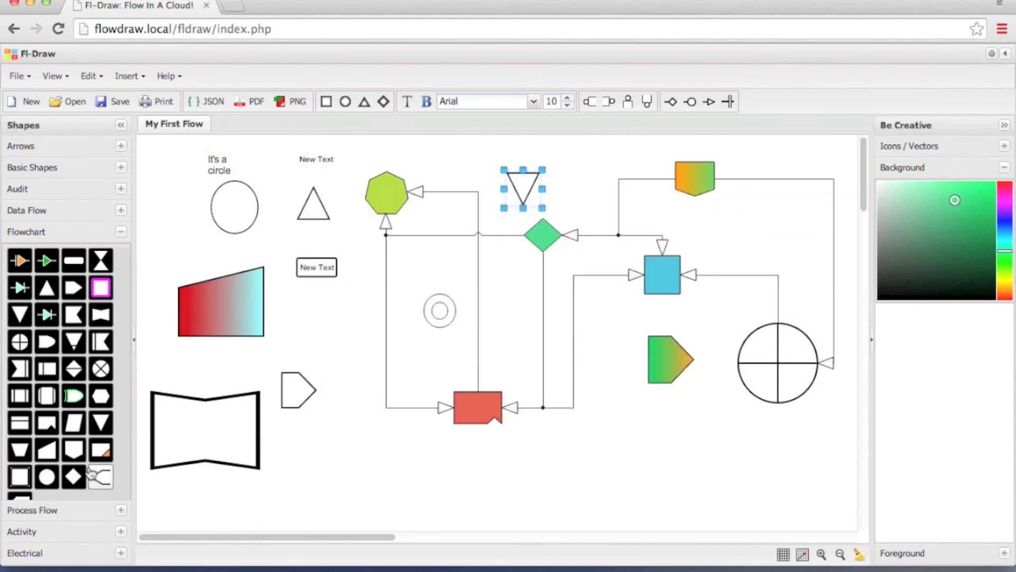
Add the downward-pointing pentagon from the Flowchart set at its default size and move it over the blue square.
click(68, 448)
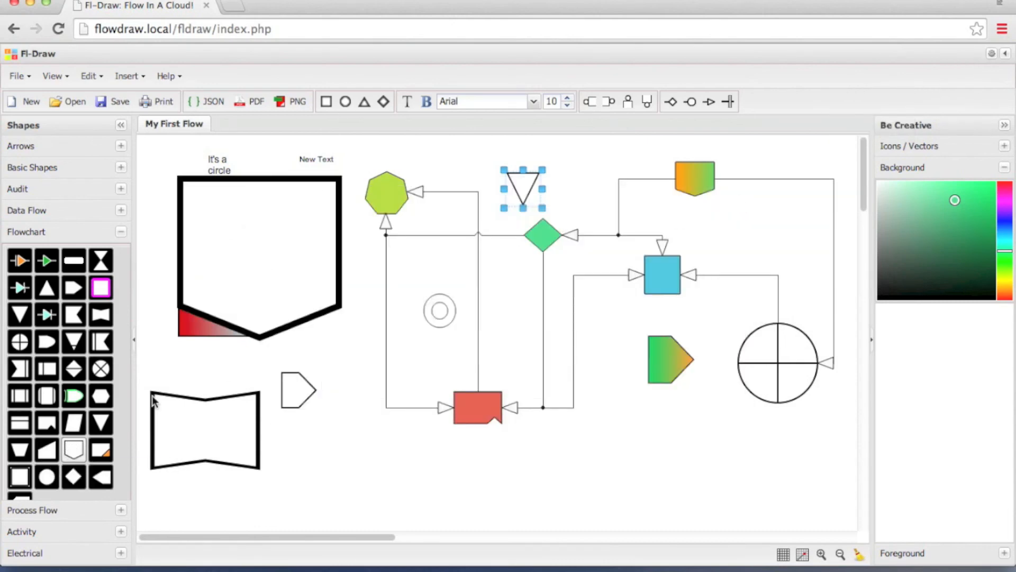
click(293, 288)
drag(512, 314, 701, 370)
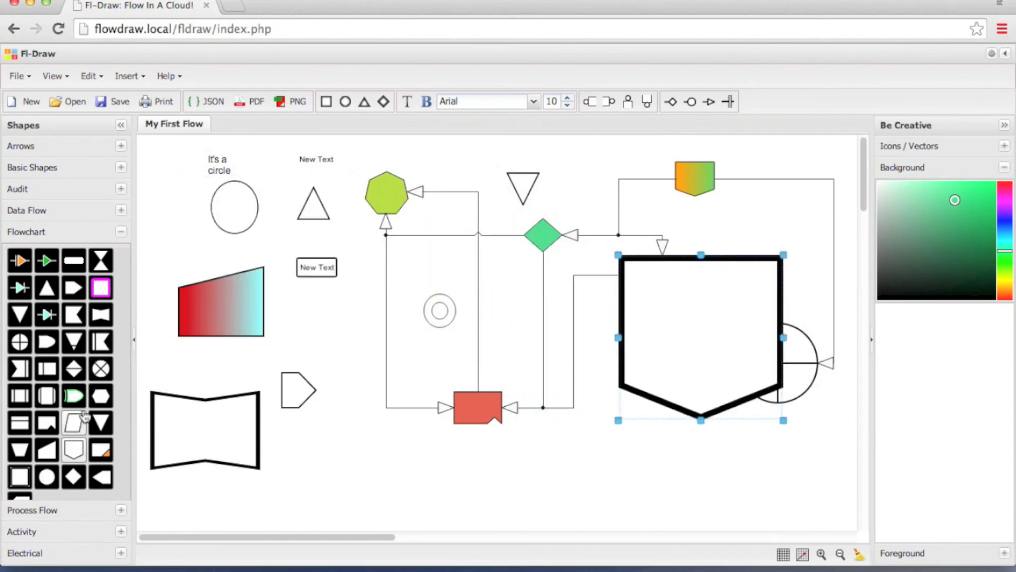
Add the downward-pointing Flowchart triangle between the green diamond and the red shape, and shift the large pentagon upward.
click(98, 427)
click(266, 221)
drag(267, 221, 498, 302)
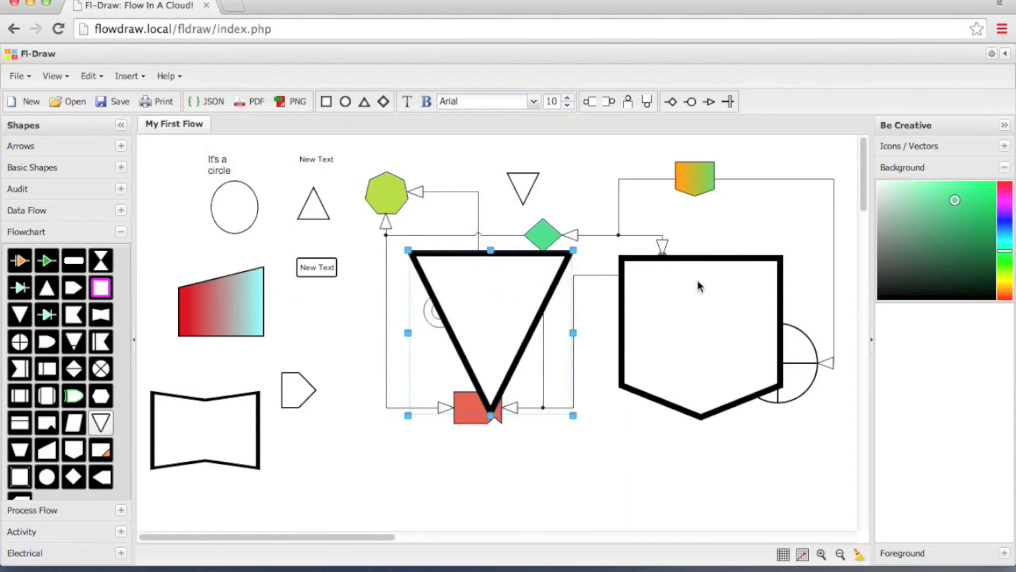
drag(715, 318, 722, 286)
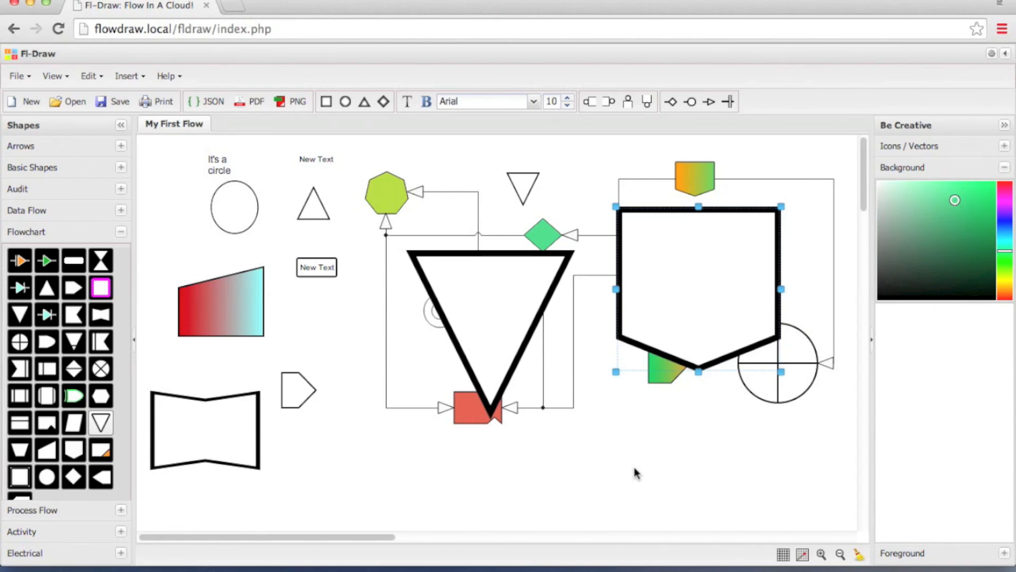
click(700, 278)
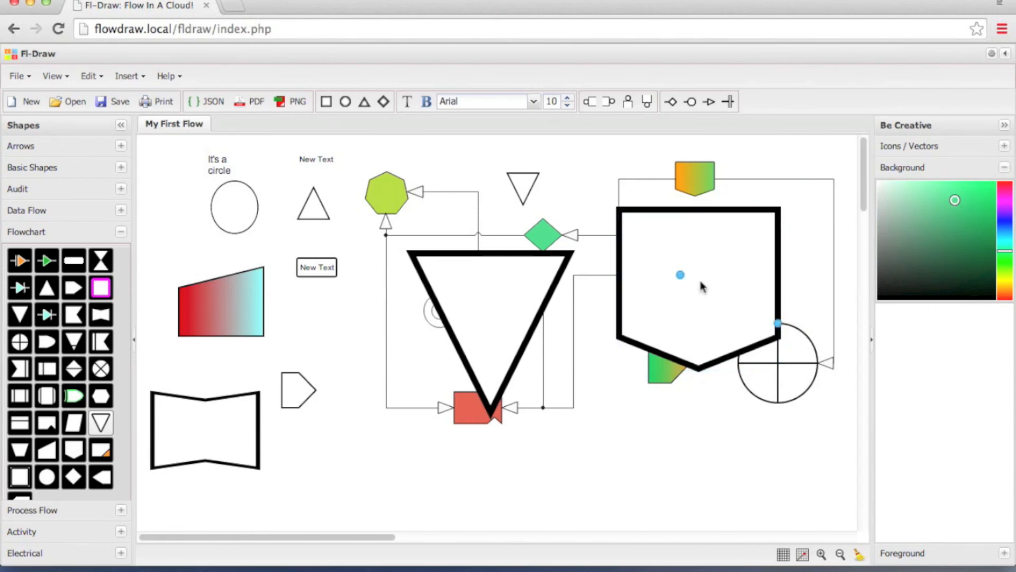